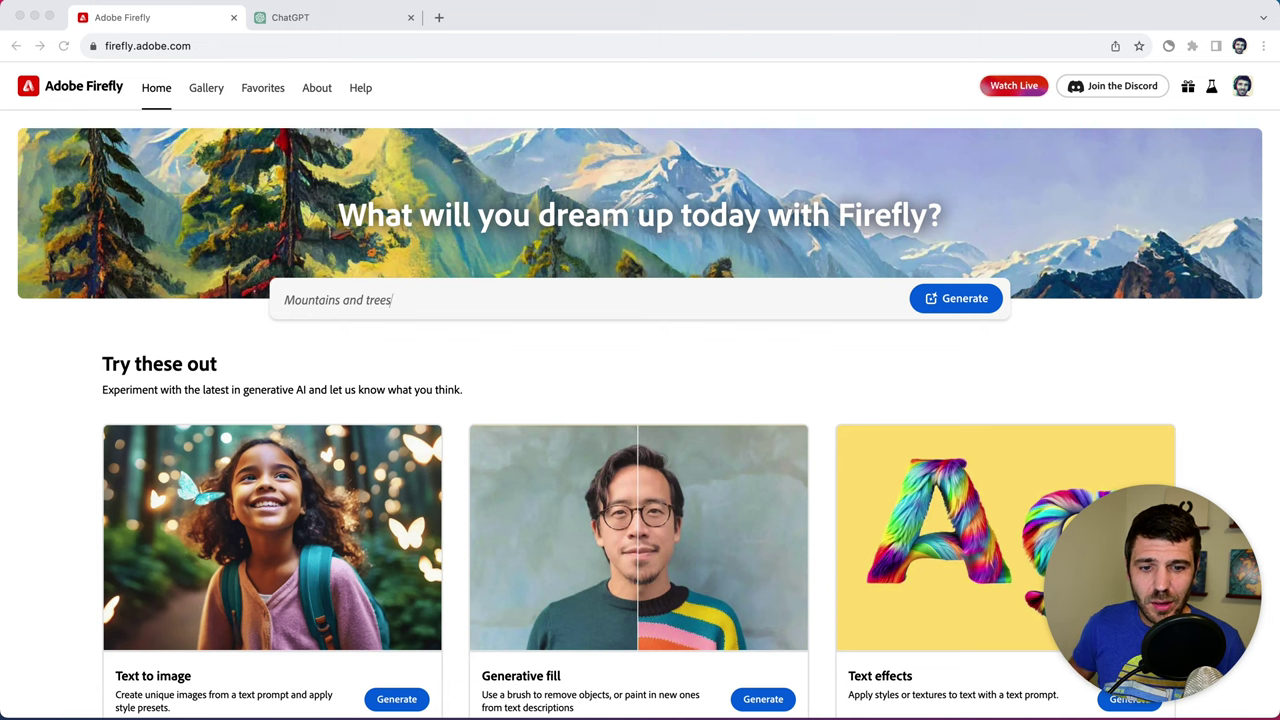
Open the forest computer-desk sample from the Text to image gallery to show its four Art-style images
scroll(265, 475, down, 1)
scroll(265, 475, down, 2)
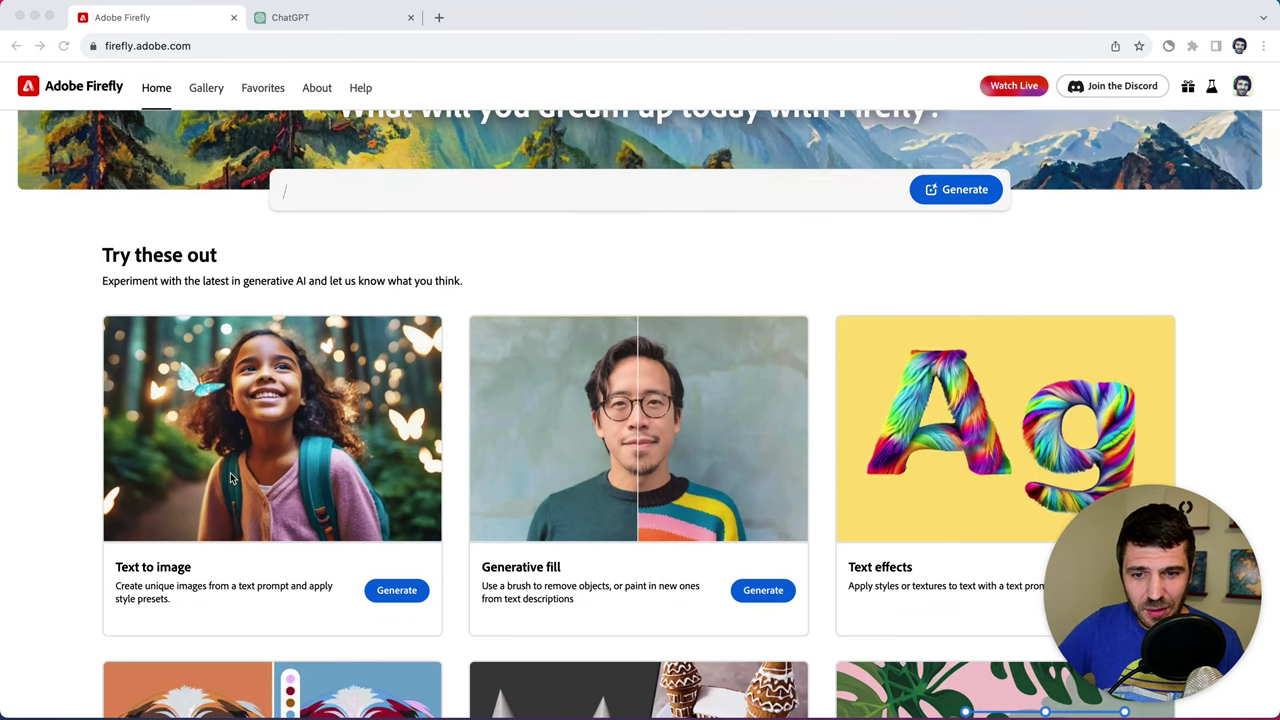
click(424, 481)
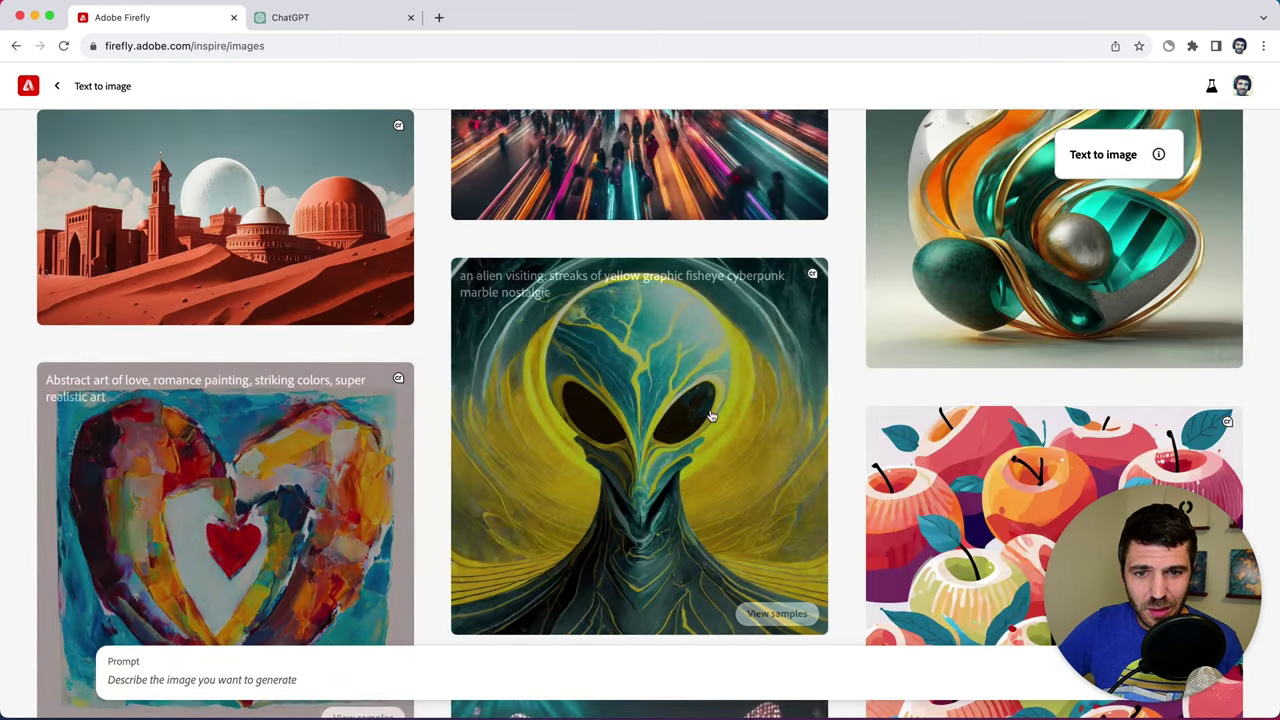
scroll(685, 331, down, 10)
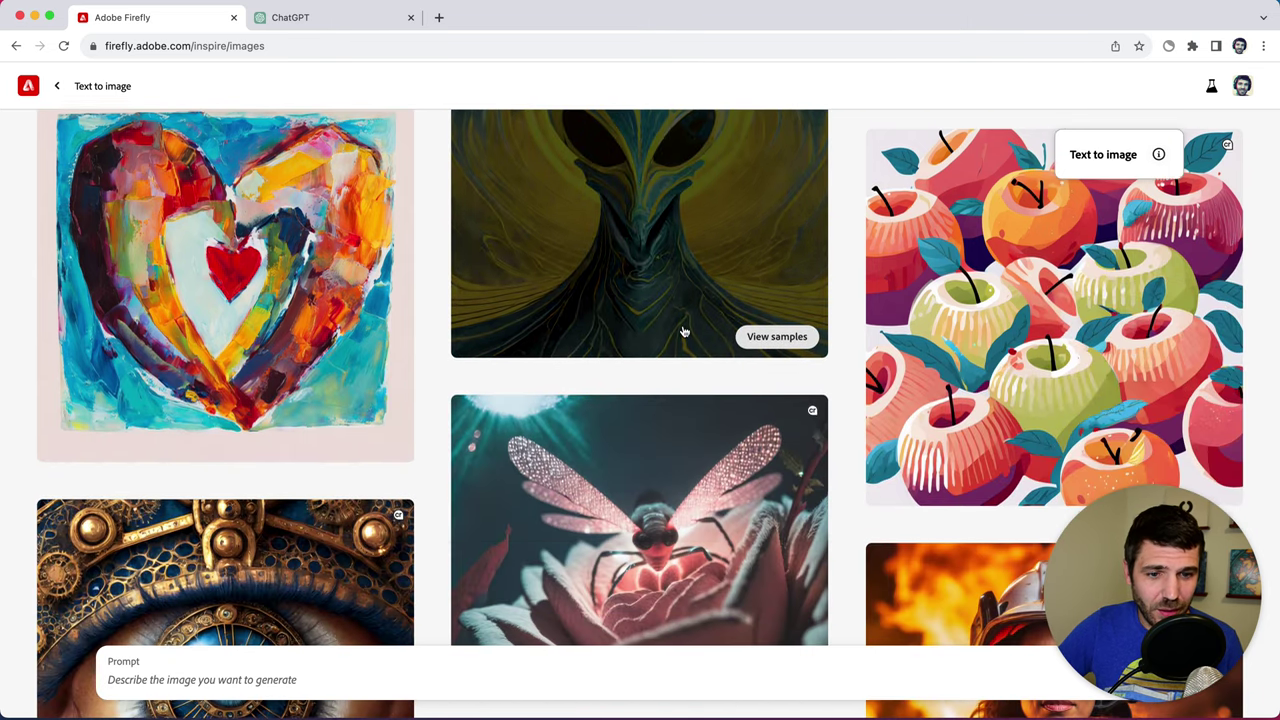
scroll(632, 366, down, 14)
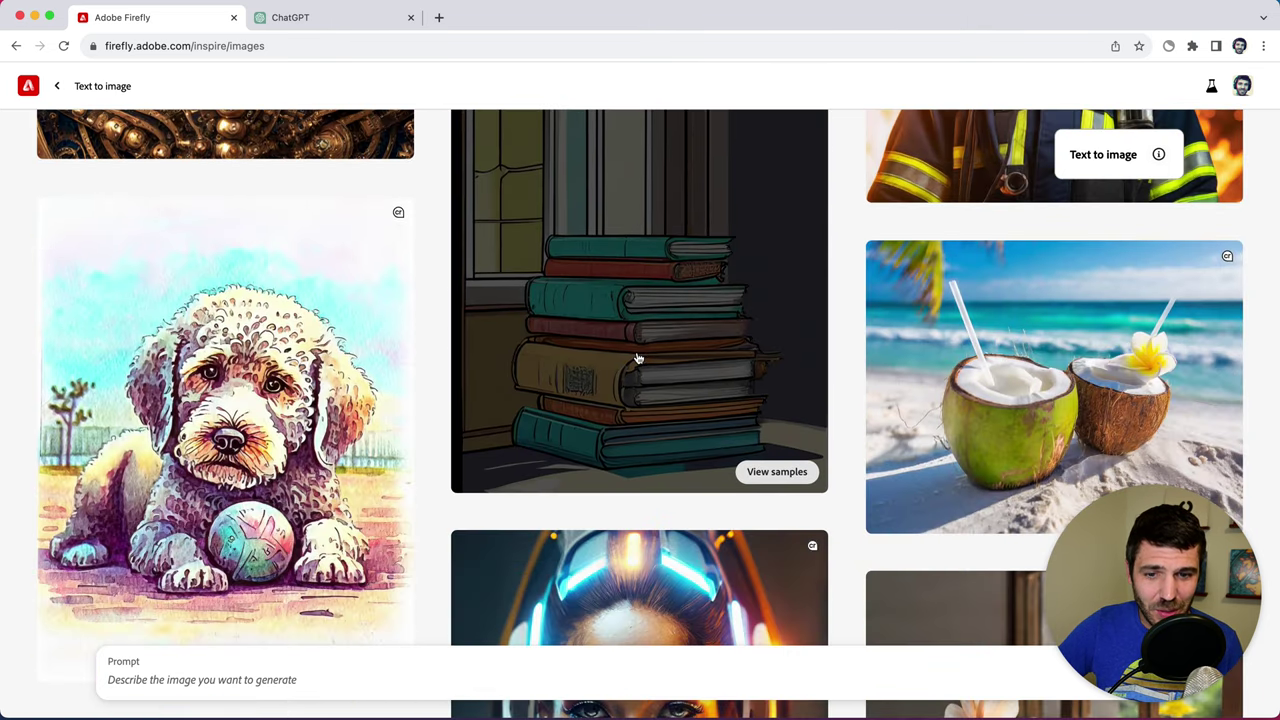
scroll(640, 356, down, 7)
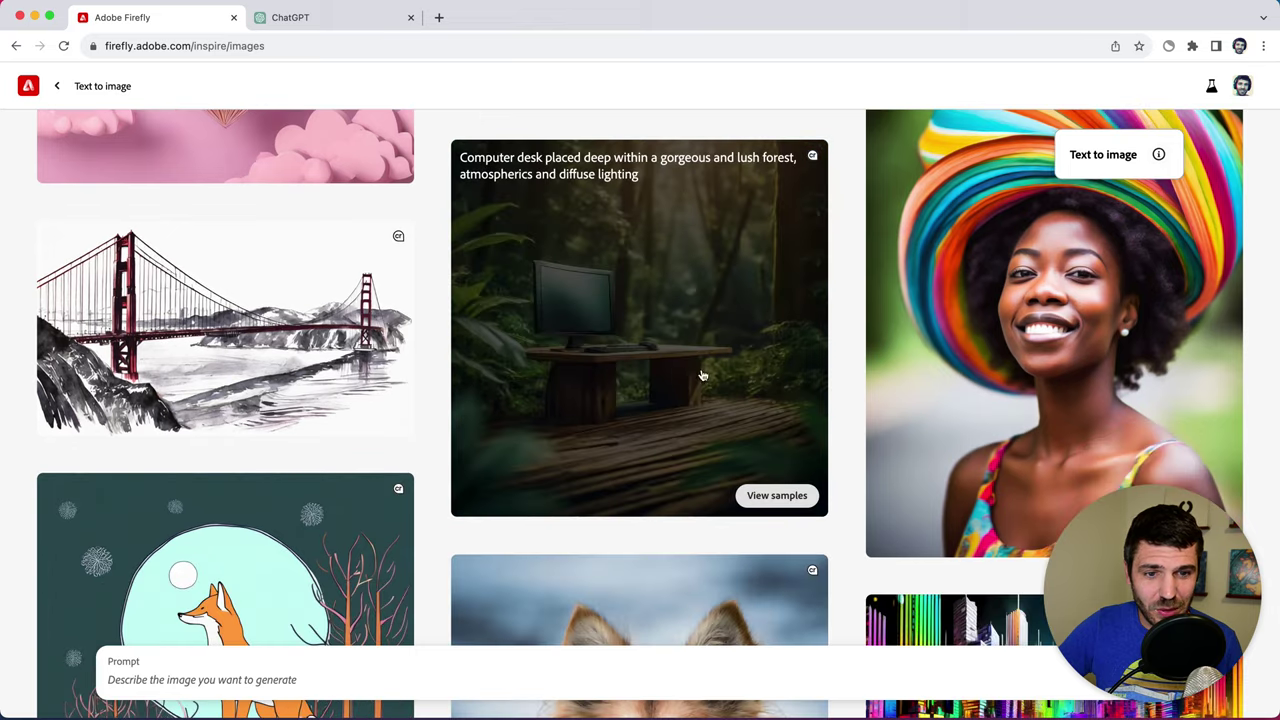
click(664, 354)
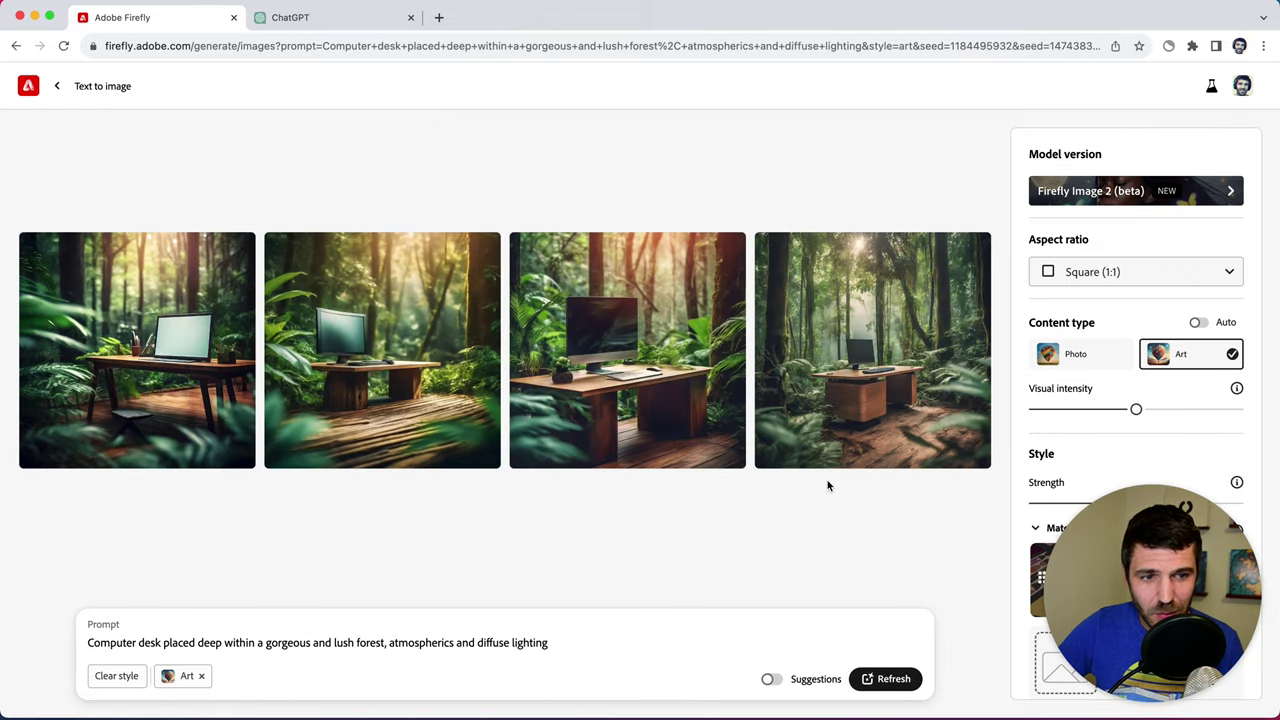
drag(1173, 574, 1003, 496)
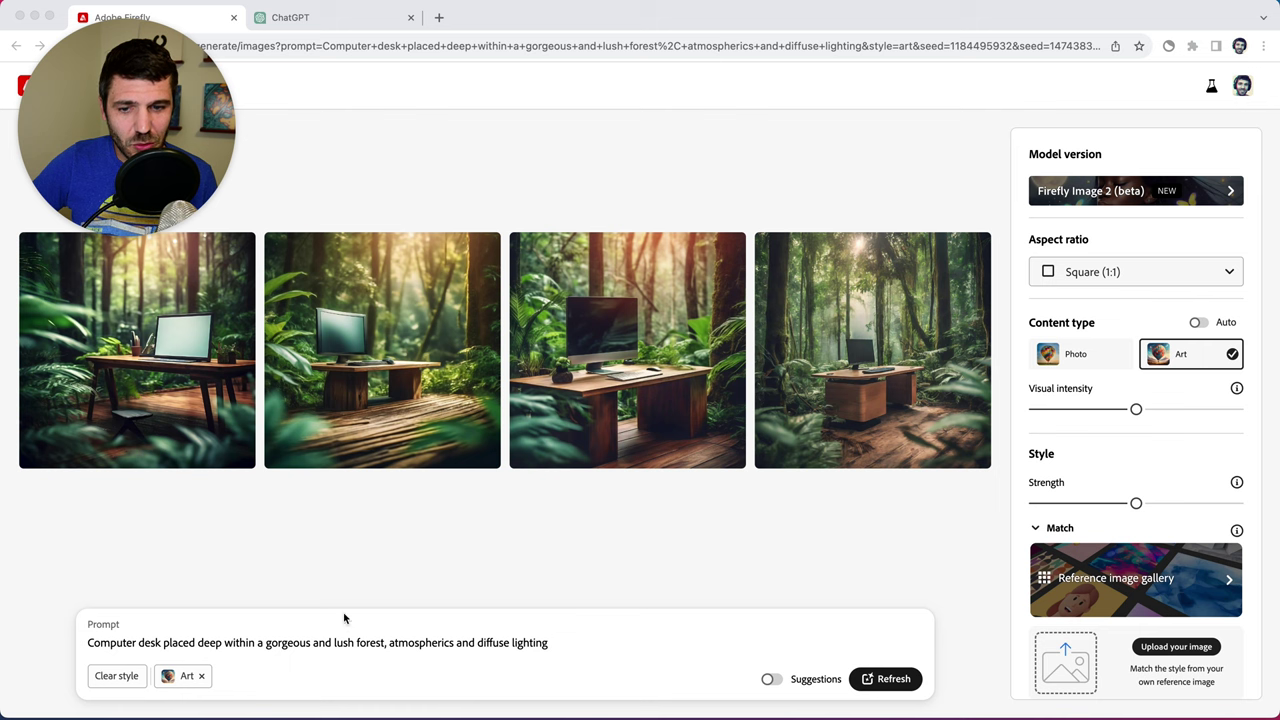
Remove the Art style and generate images for 'macro photo of iridescent microscopic creature'
click(111, 678)
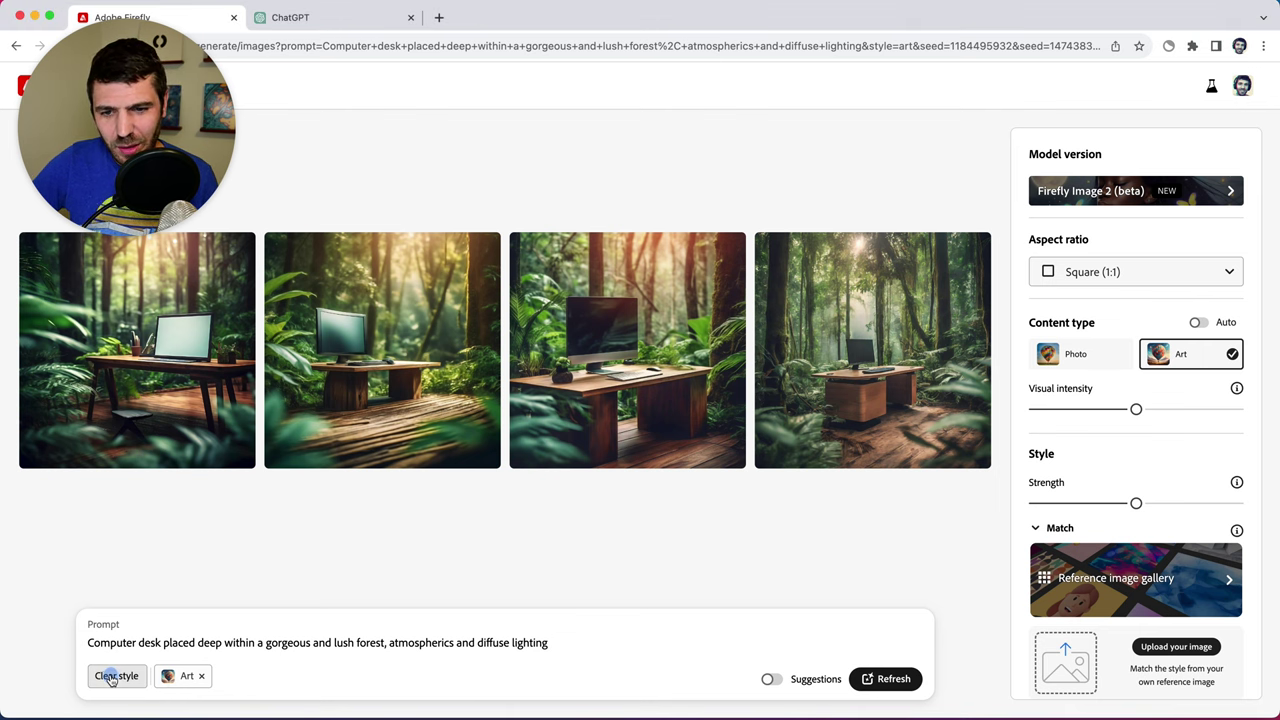
triple_click(256, 644)
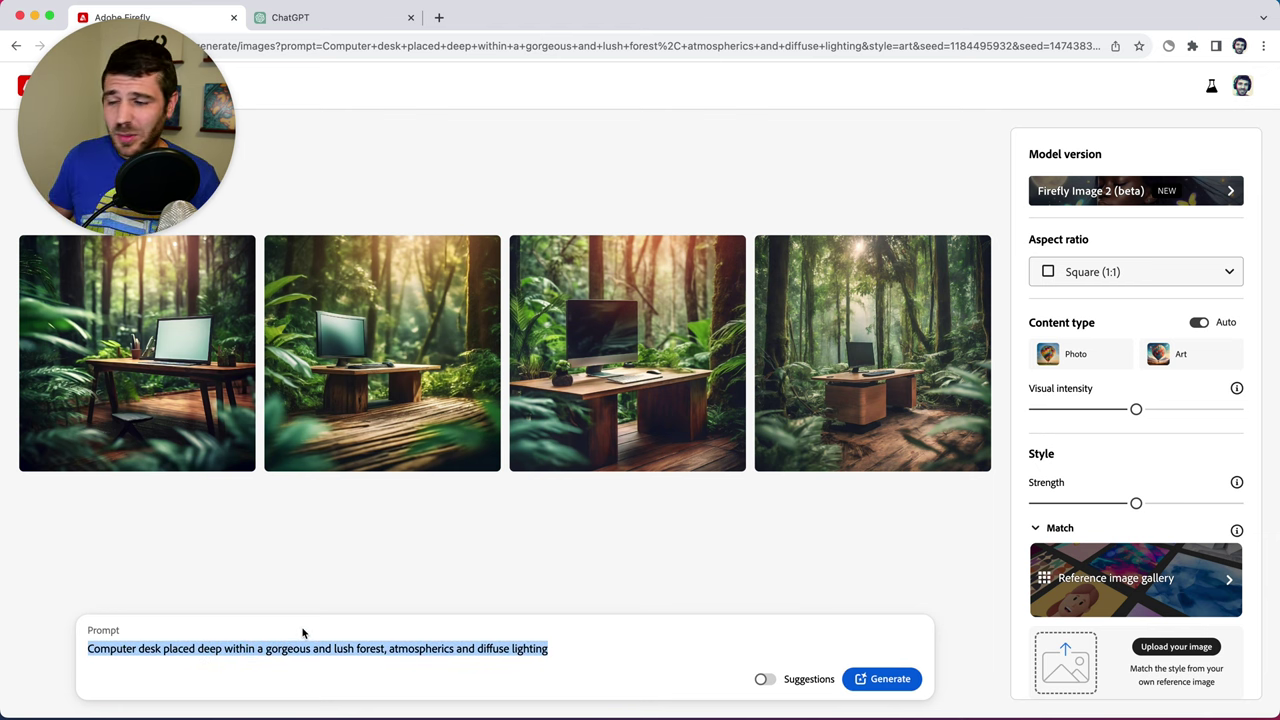
text(macro photo of iride)
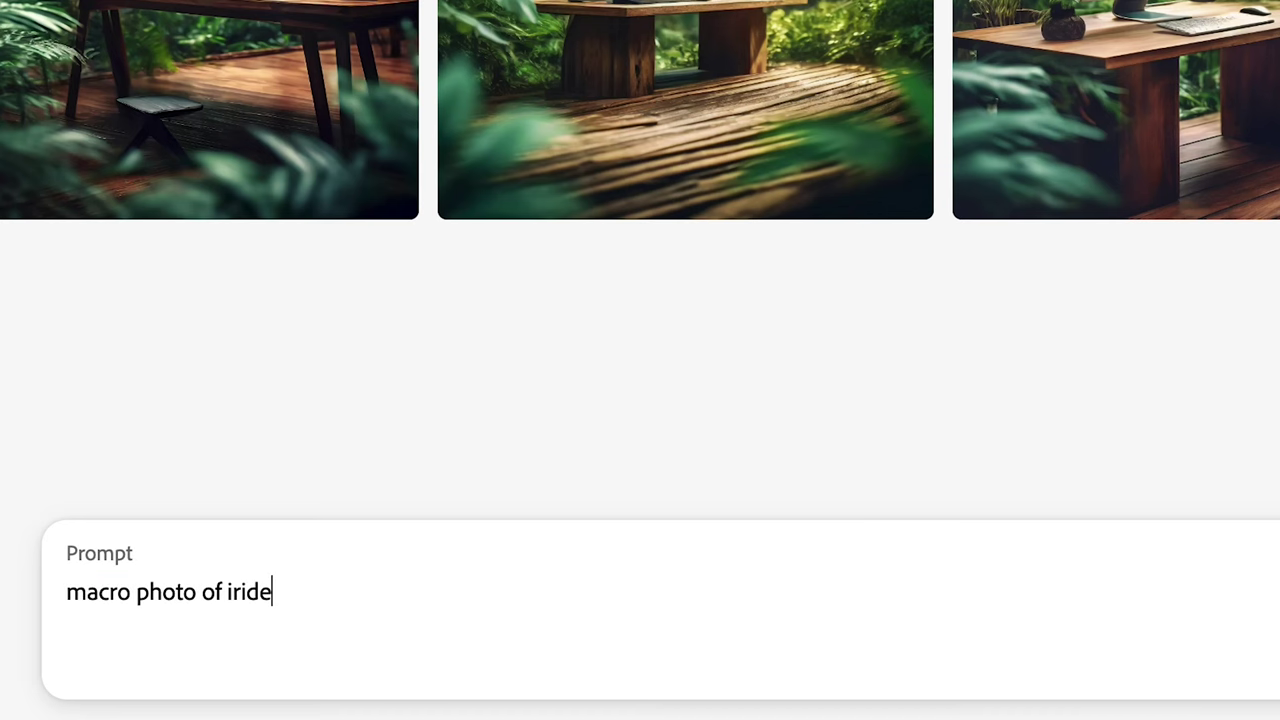
text(scent microscopic crea)
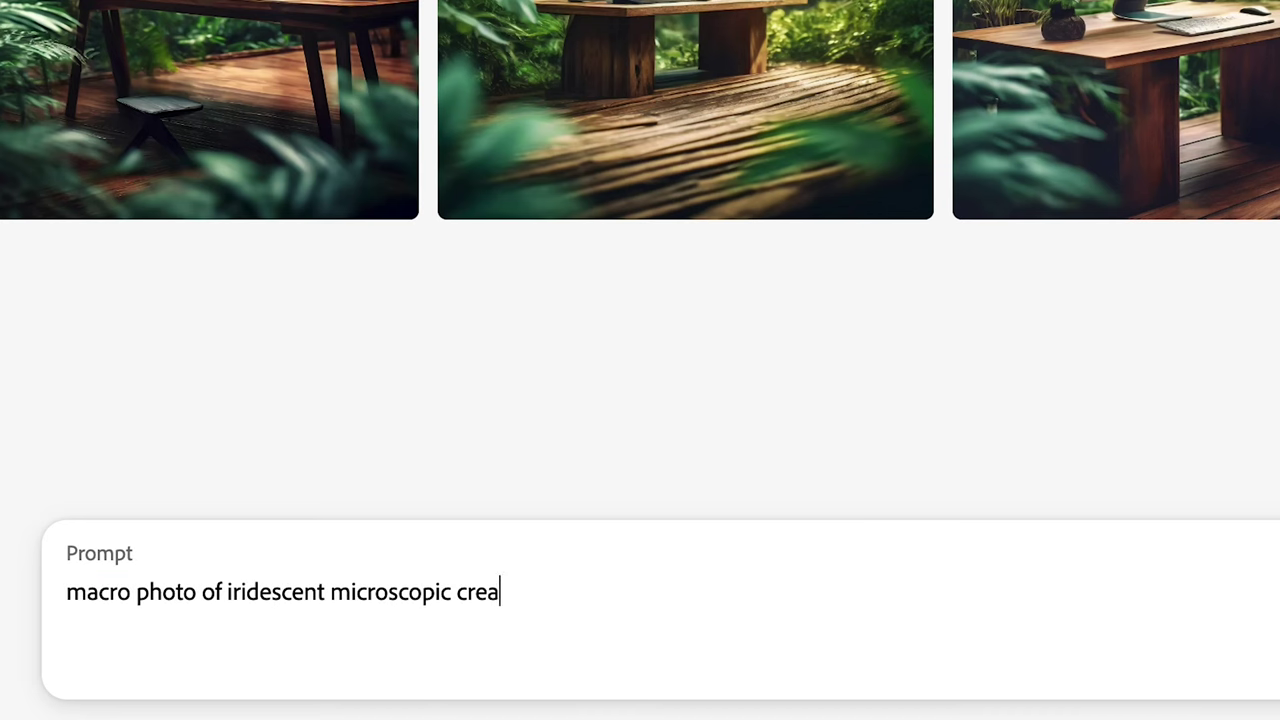
text(ture)
key(Return)
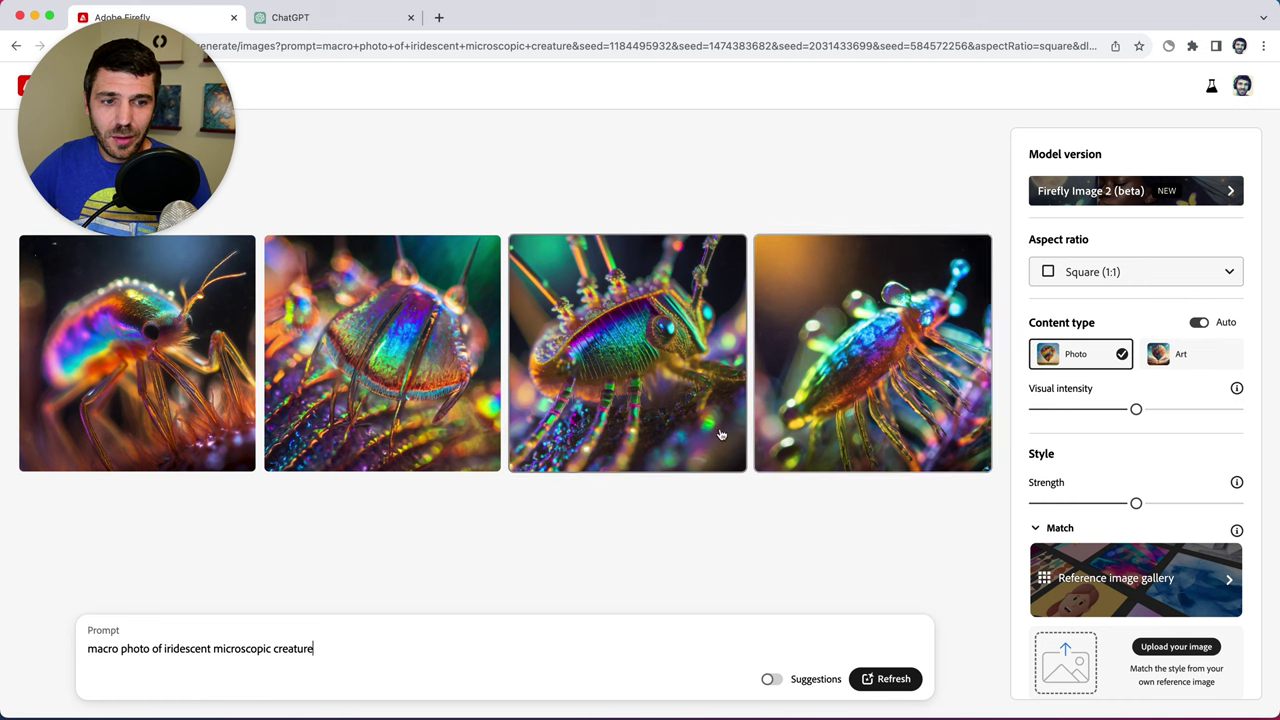
mouse_move(360, 362)
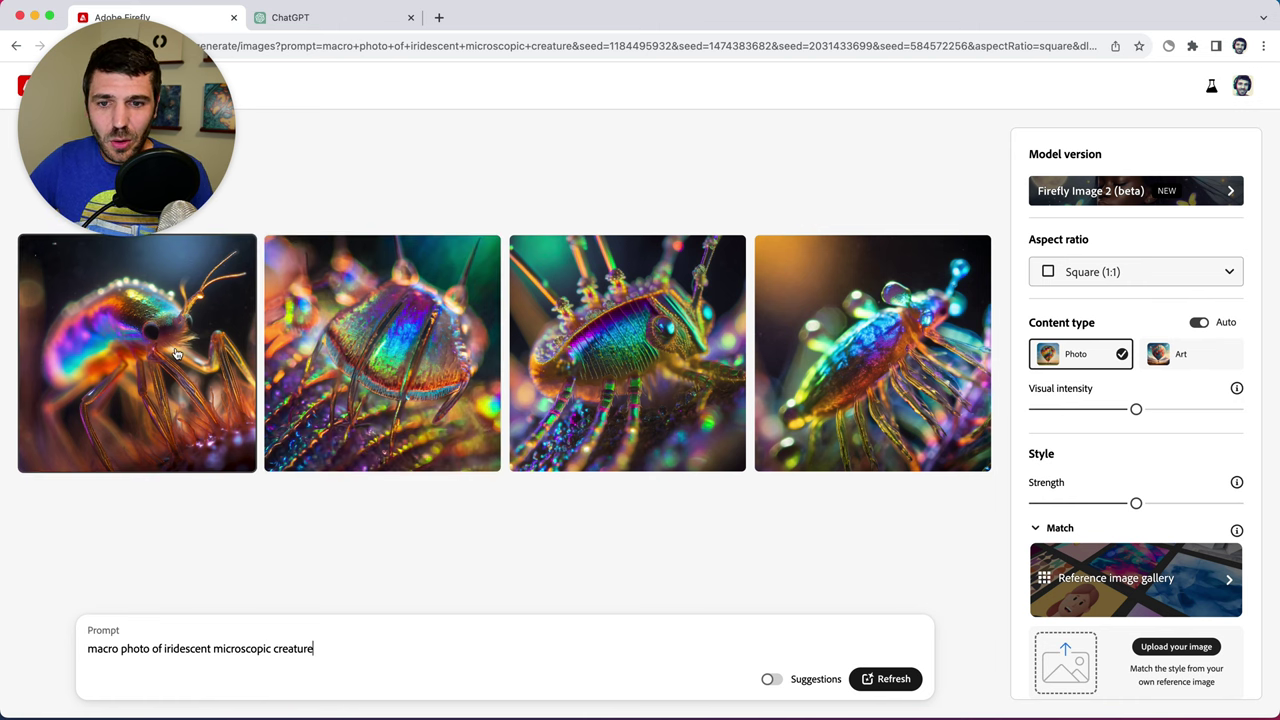
click(218, 627)
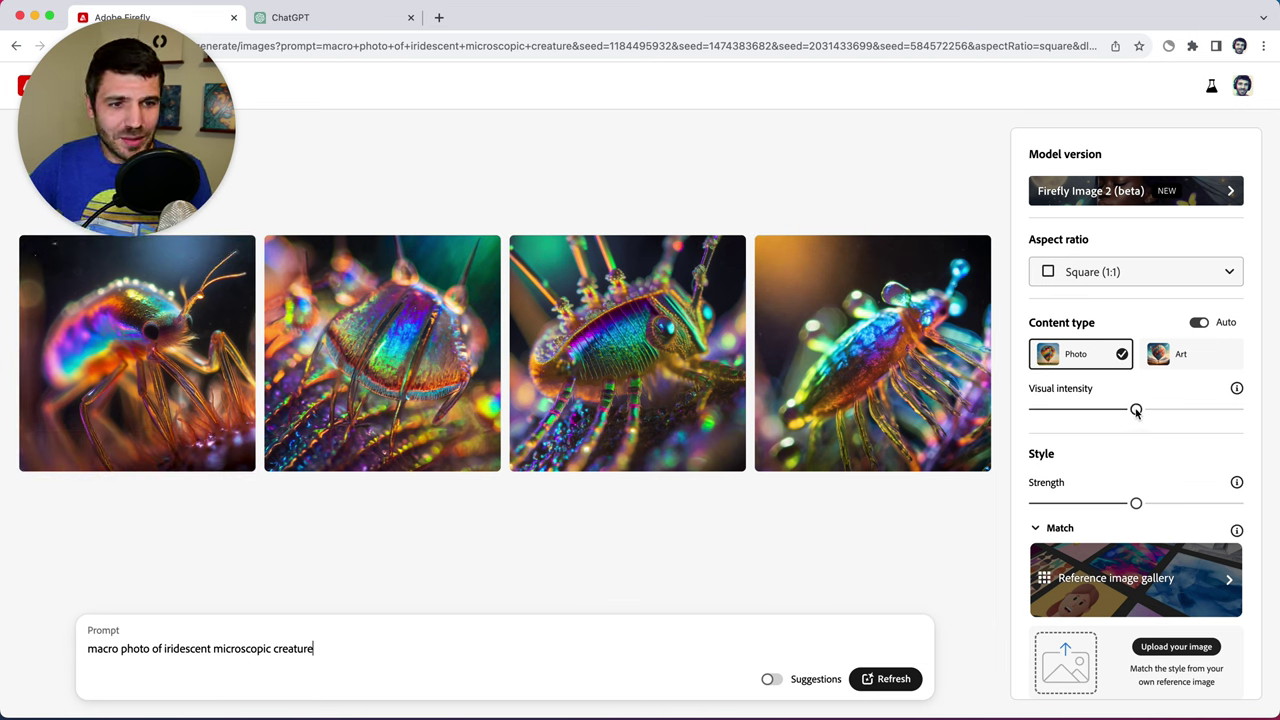
Regenerate the creature images with Visual intensity at minimum, then again at maximum
drag(1136, 410, 1032, 412)
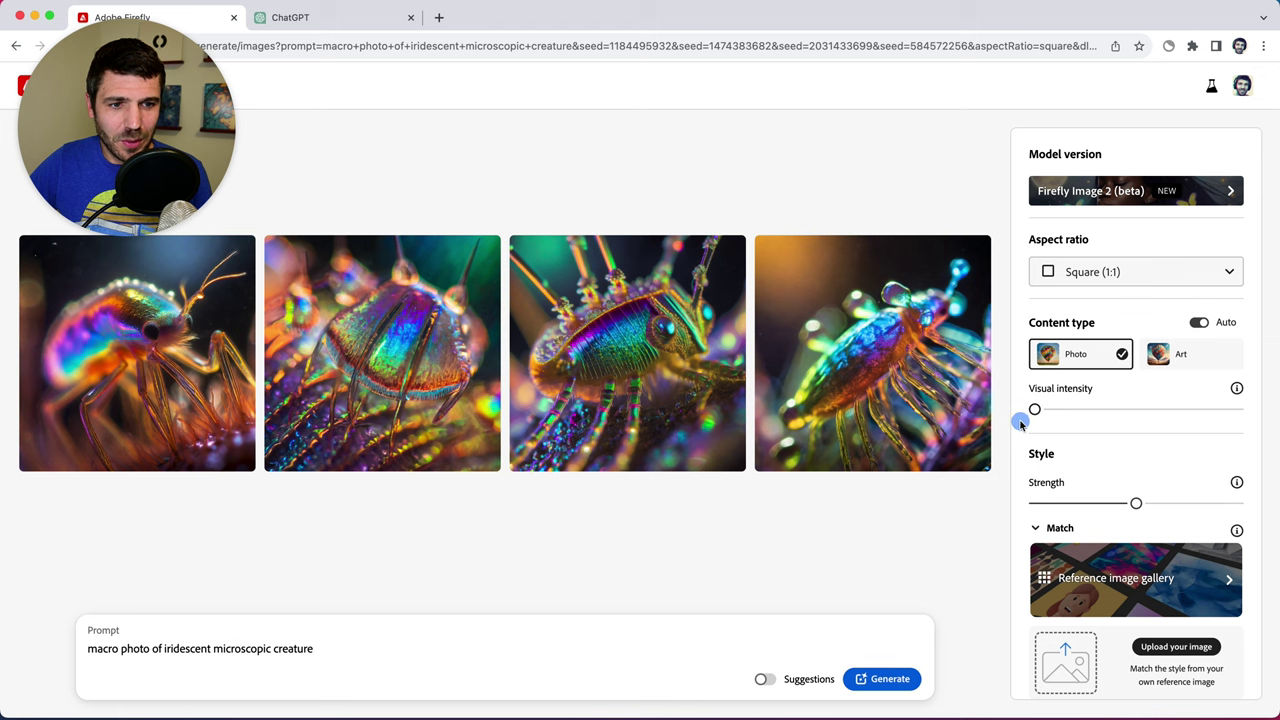
click(890, 680)
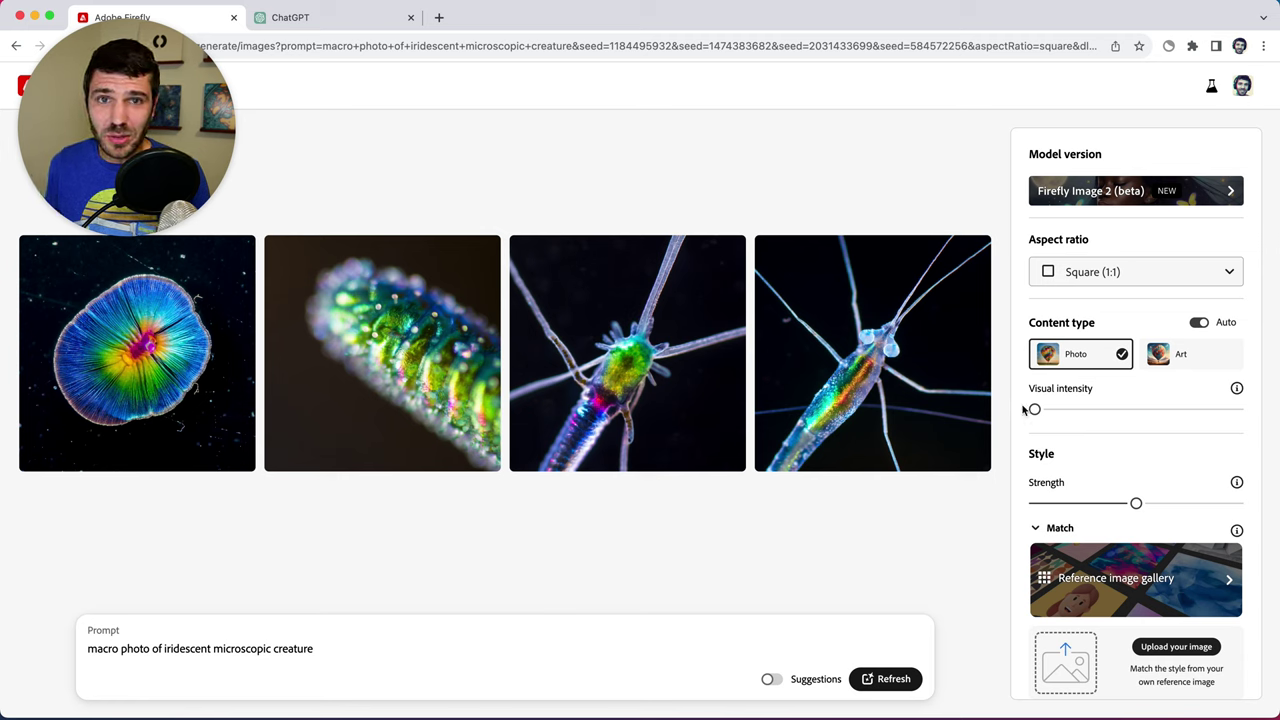
drag(1036, 409, 1243, 409)
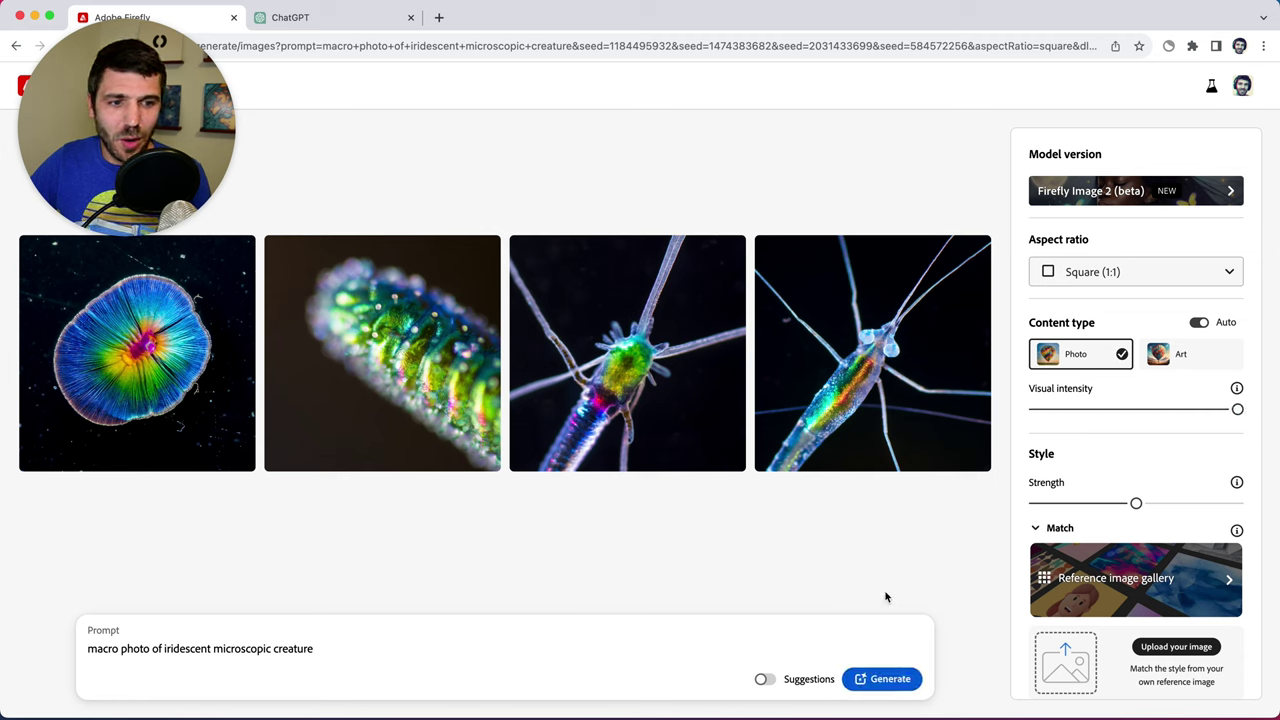
click(877, 683)
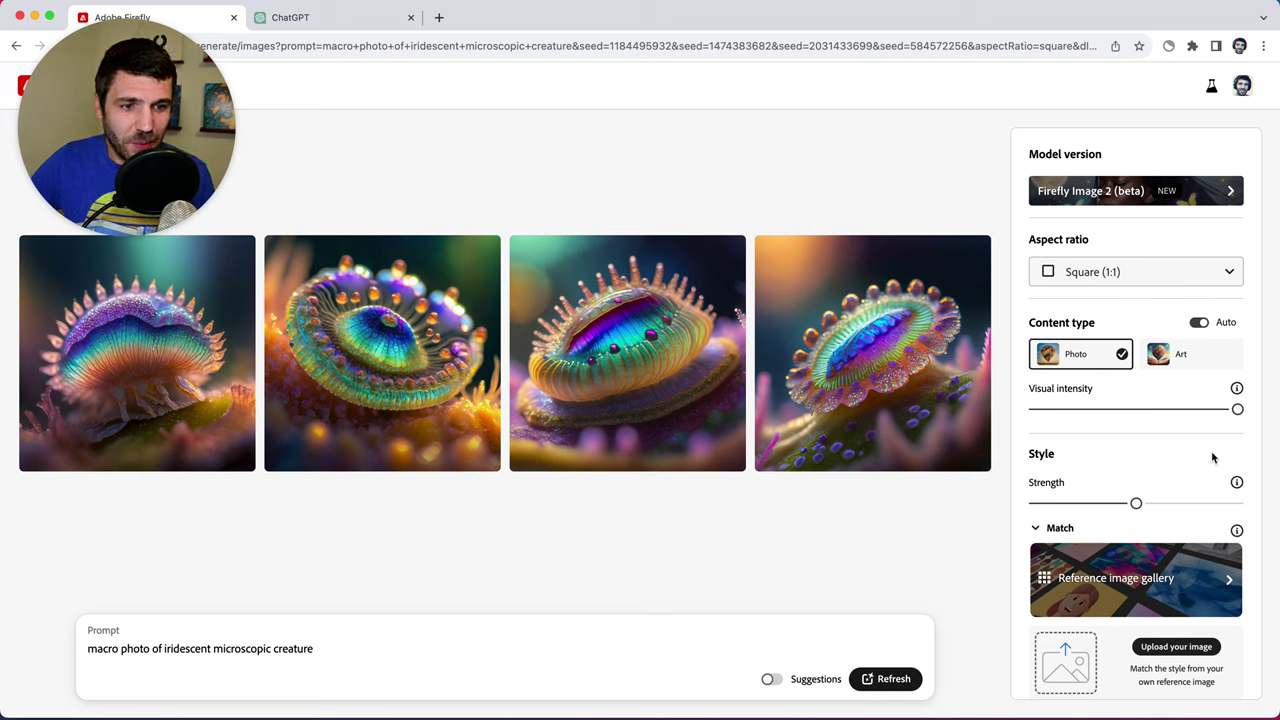
Show all effects, collapse Effects and expand Photo settings showing f/8, 1/2000s and 100mm
scroll(1191, 452, down, 5)
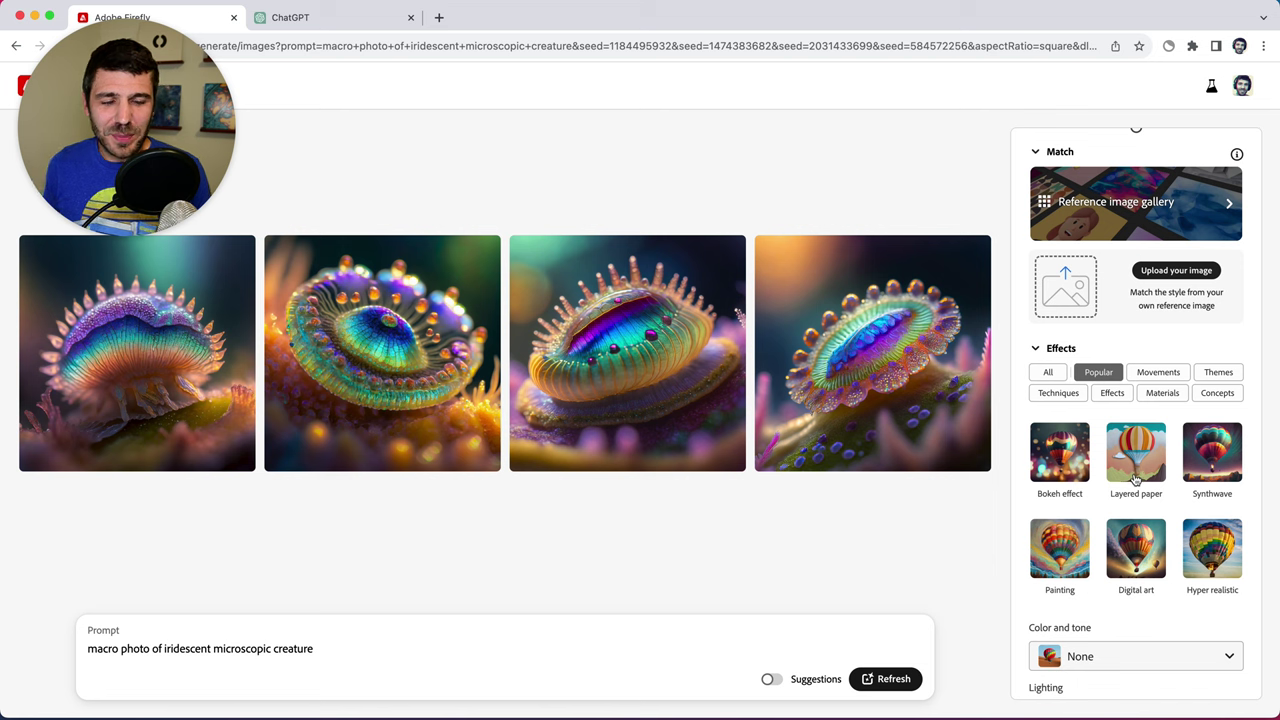
click(1048, 373)
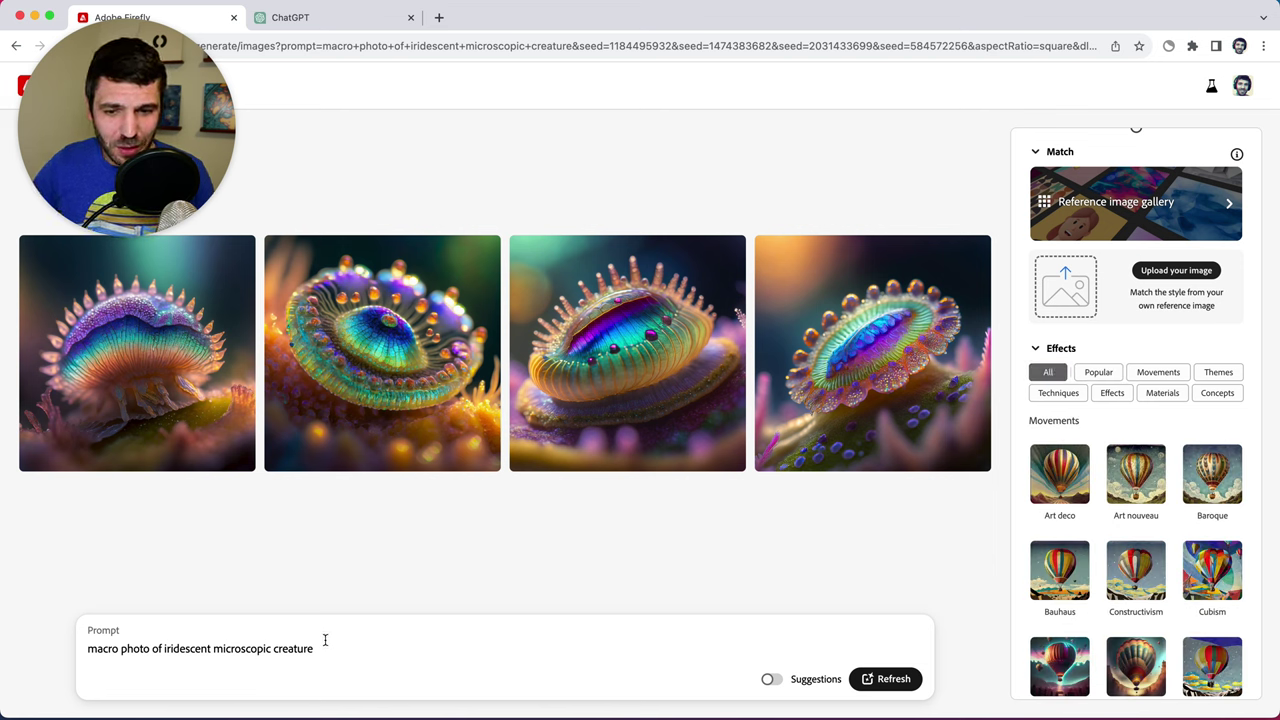
click(1035, 348)
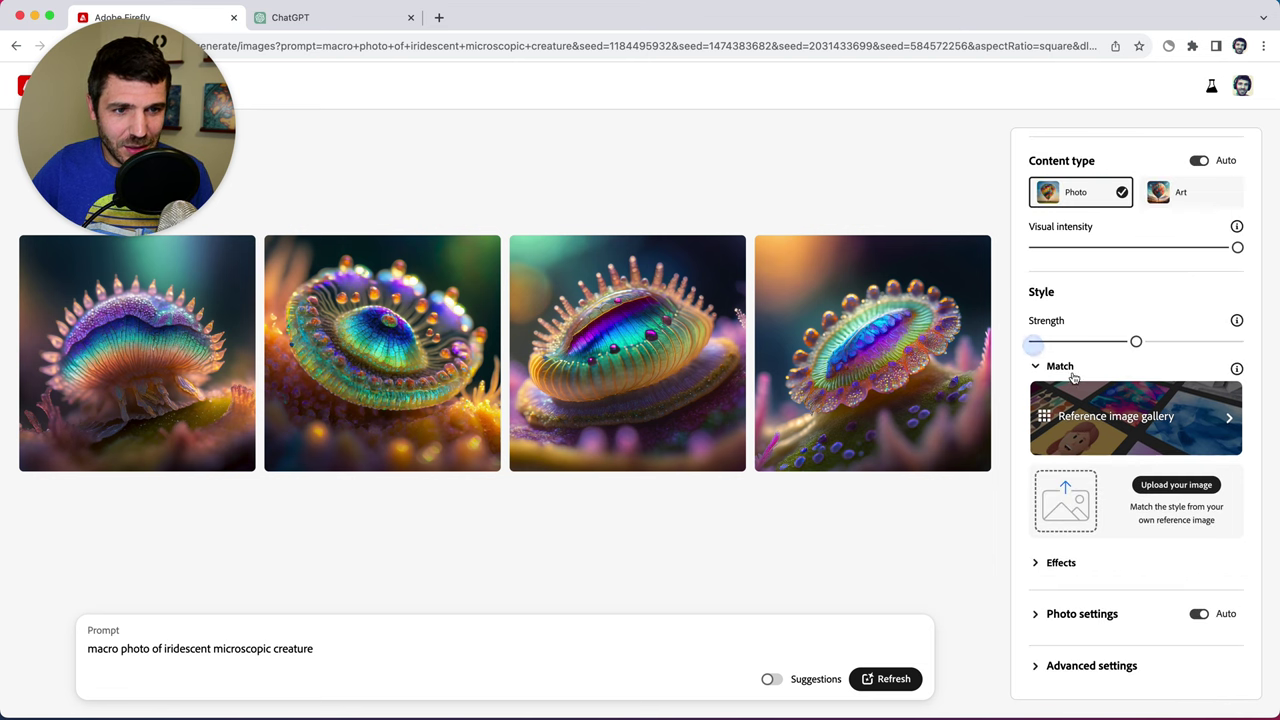
click(1037, 617)
scroll(1160, 480, down, 3)
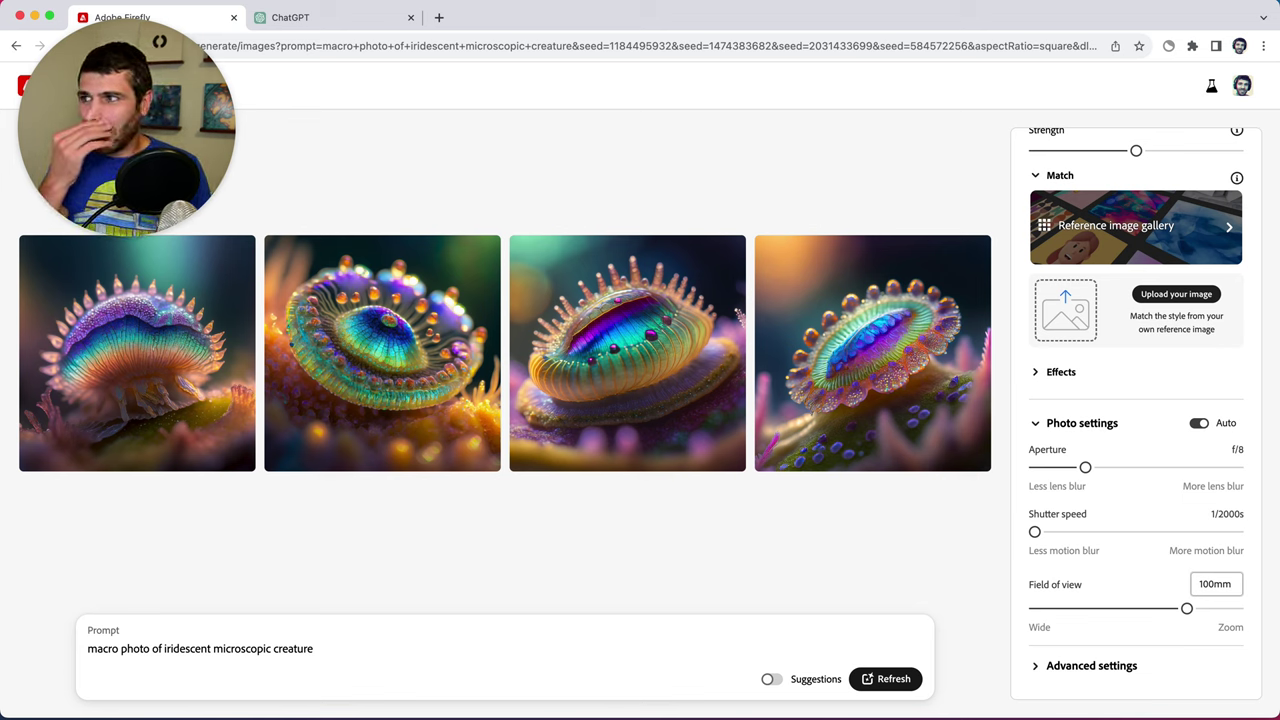
Replace the prompt with 'a woman standing in a raincoat in front of a mountain range'
triple_click(257, 650)
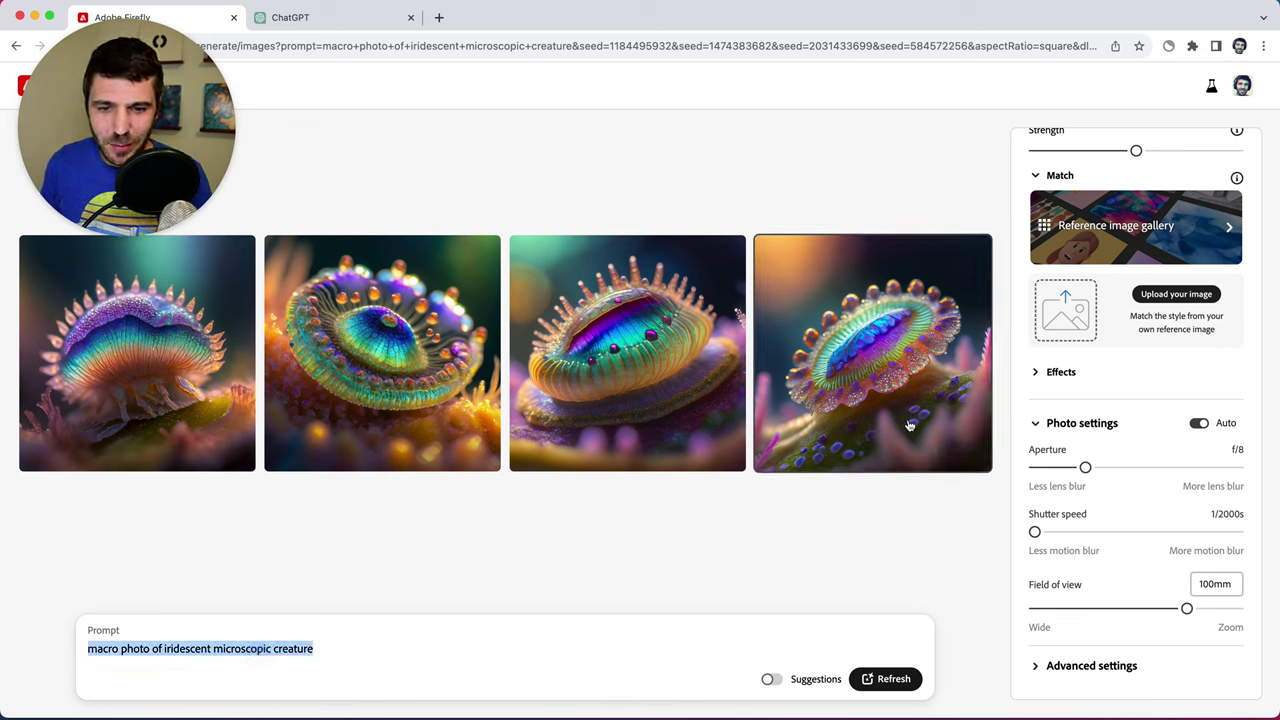
scroll(1120, 424, up, 5)
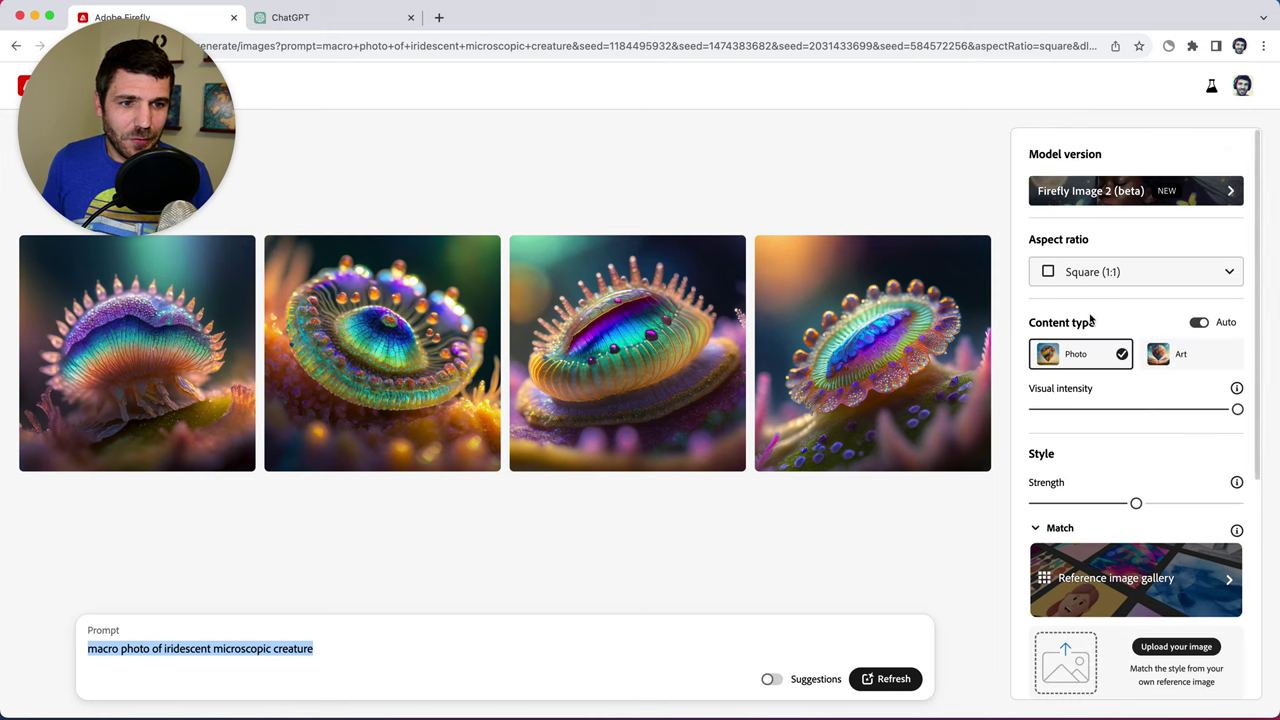
scroll(1093, 415, down, 5)
triple_click(315, 650)
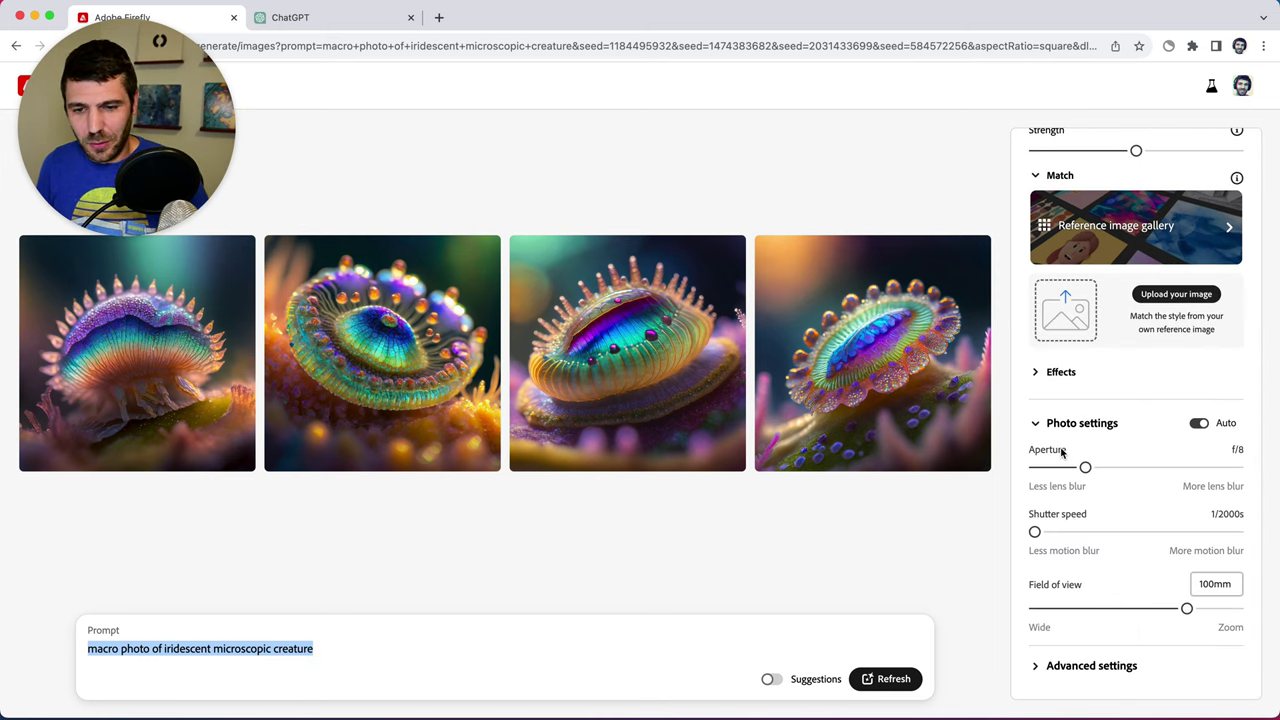
text(a woman standing ina)
key(BackSpace)
text(a raincoat)
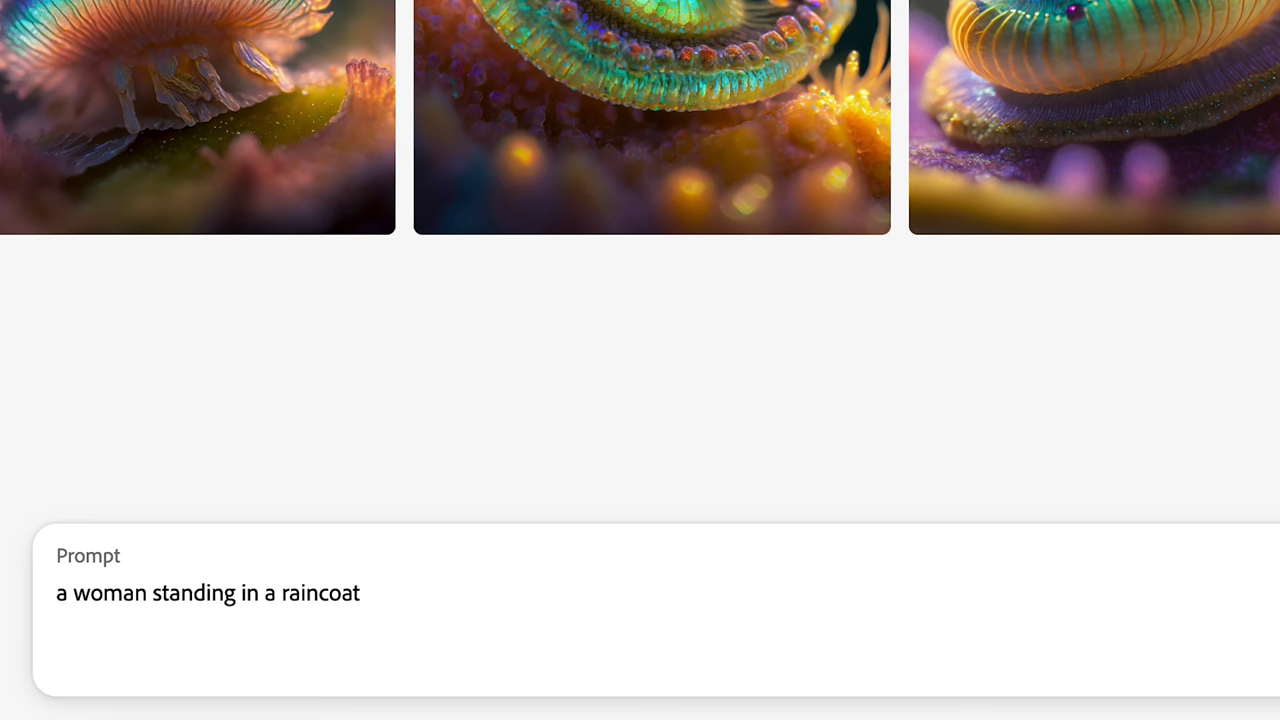
text( in front of a mountain)
text(range)
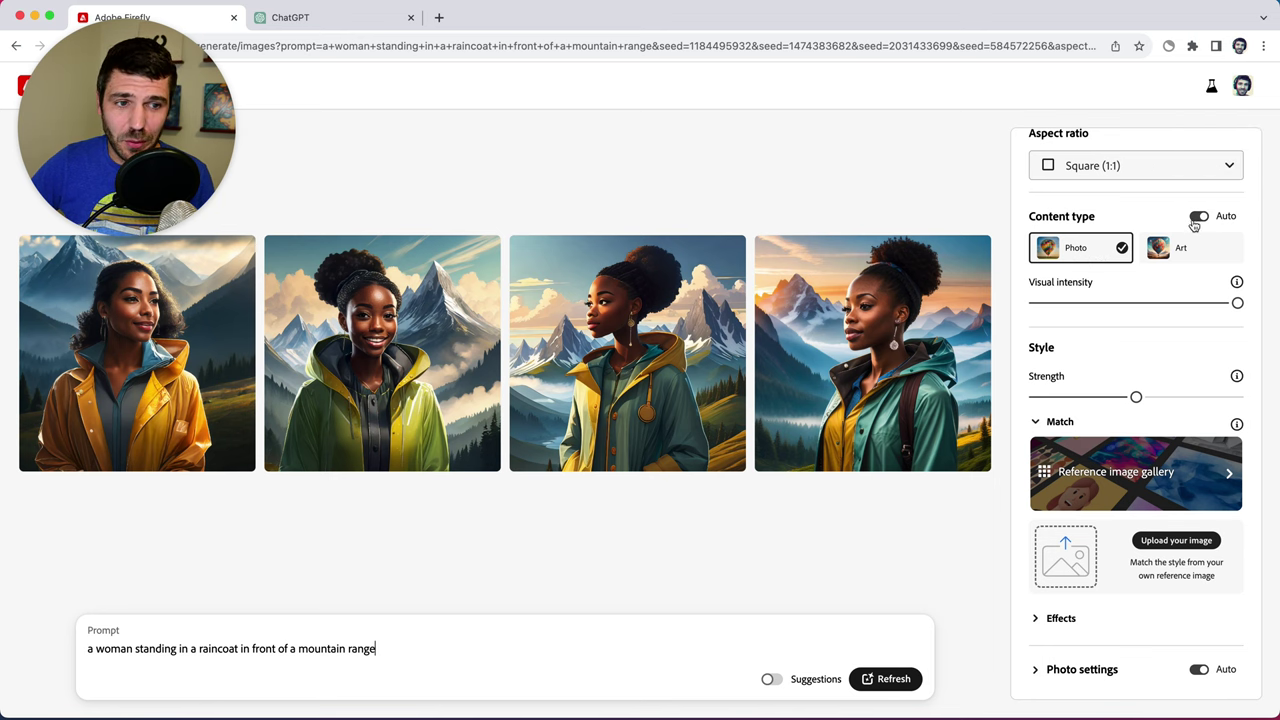
Fix content type to Photo, set Visual intensity to minimum, and regenerate the raincoat images
click(1197, 218)
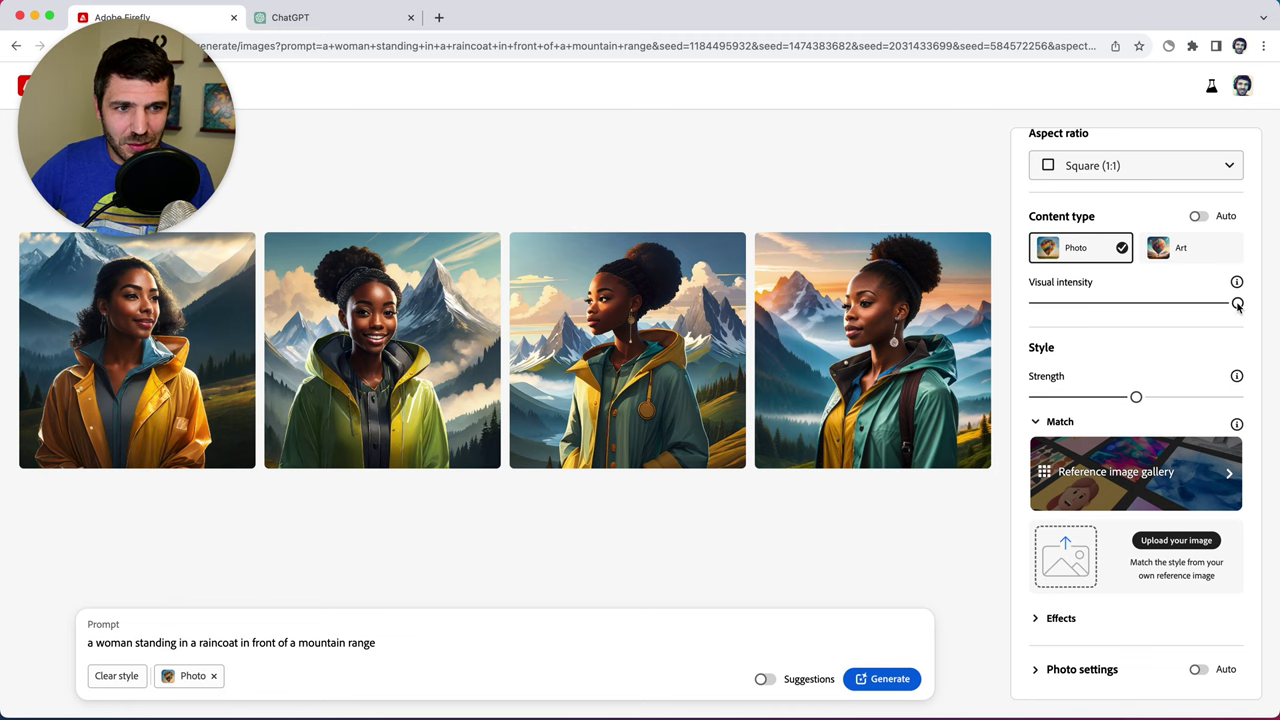
drag(1236, 303, 1034, 304)
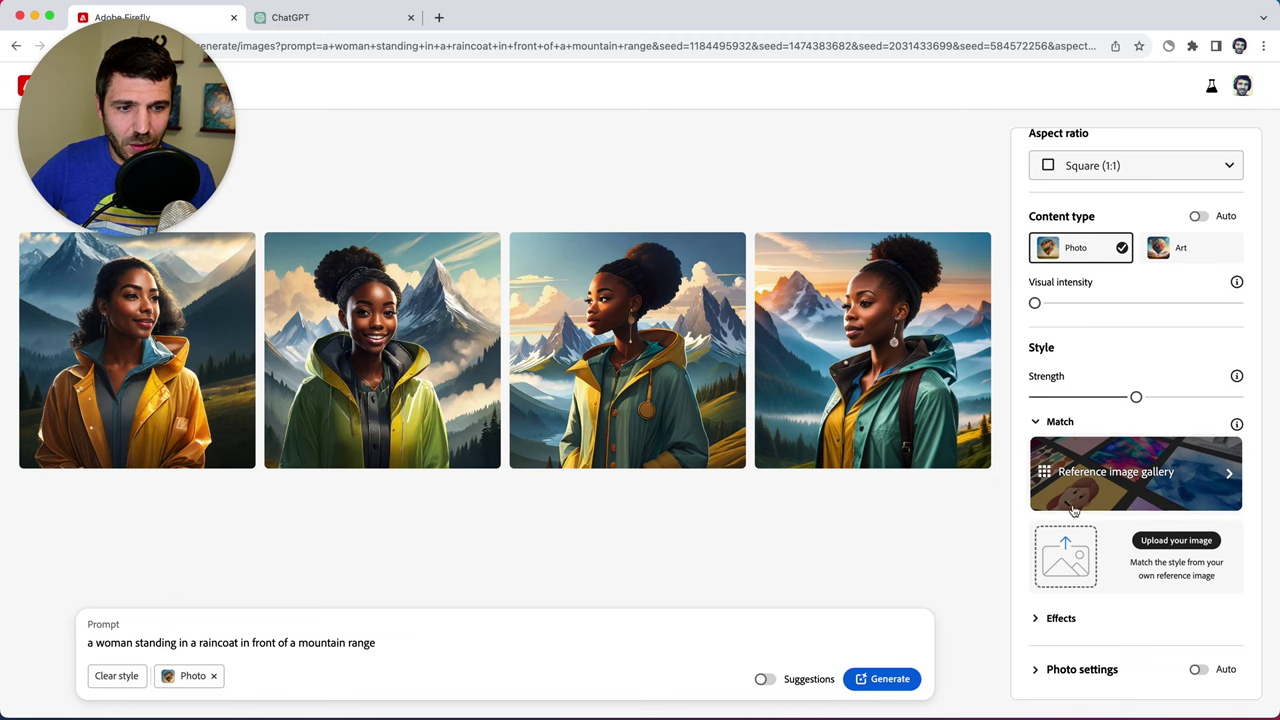
click(885, 679)
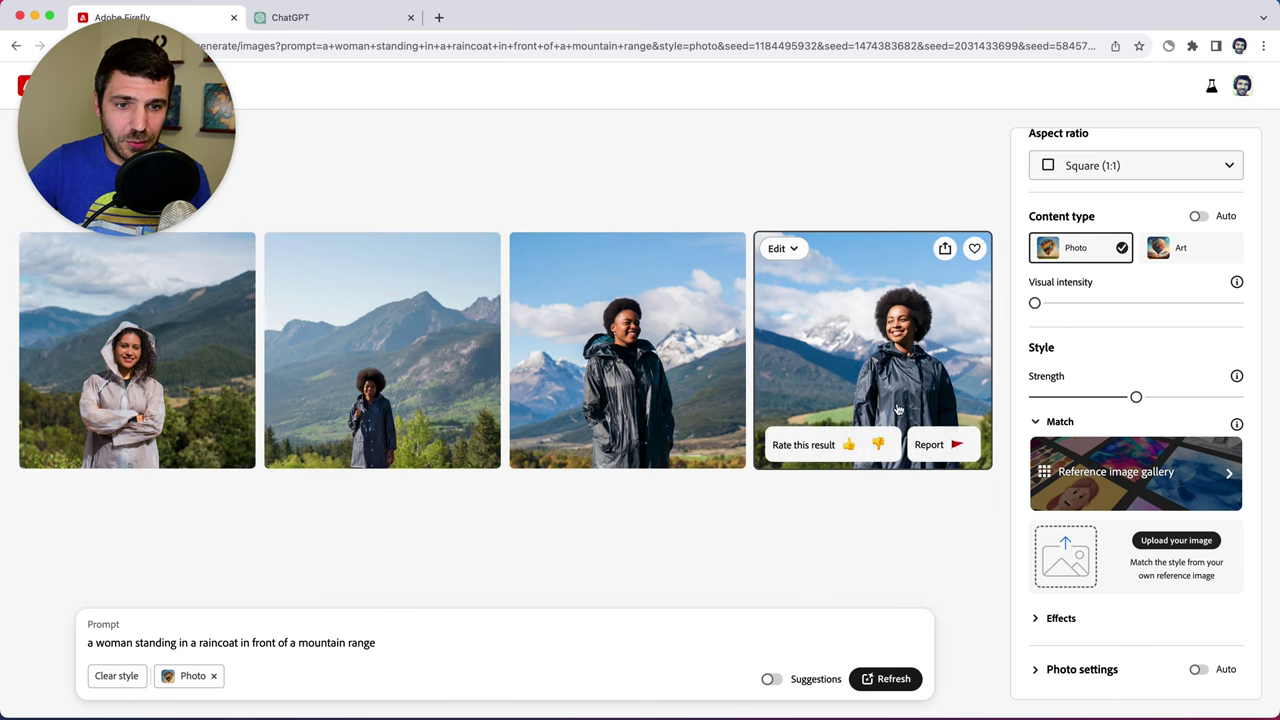
Set Photo settings aperture to f/1.4 and field of view to 200mm, then generate
scroll(1105, 337, down, 1)
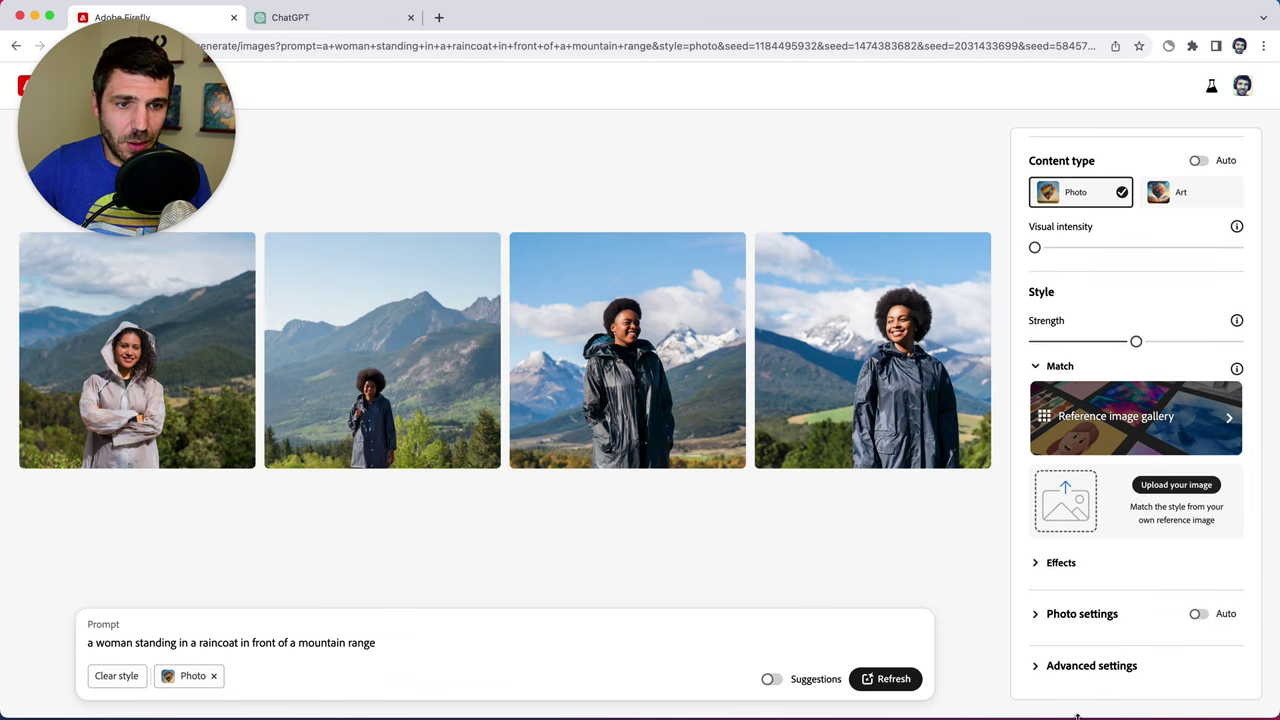
click(1036, 614)
scroll(1195, 615, down, 3)
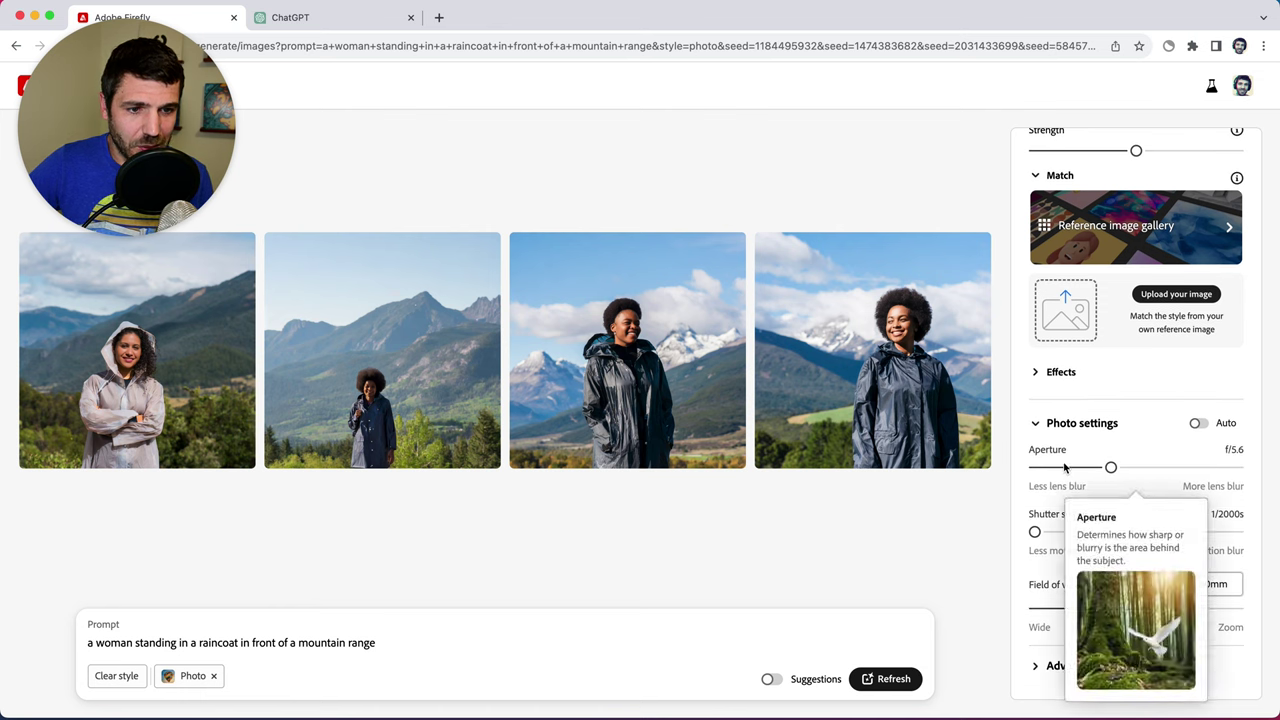
mouse_move(1052, 472)
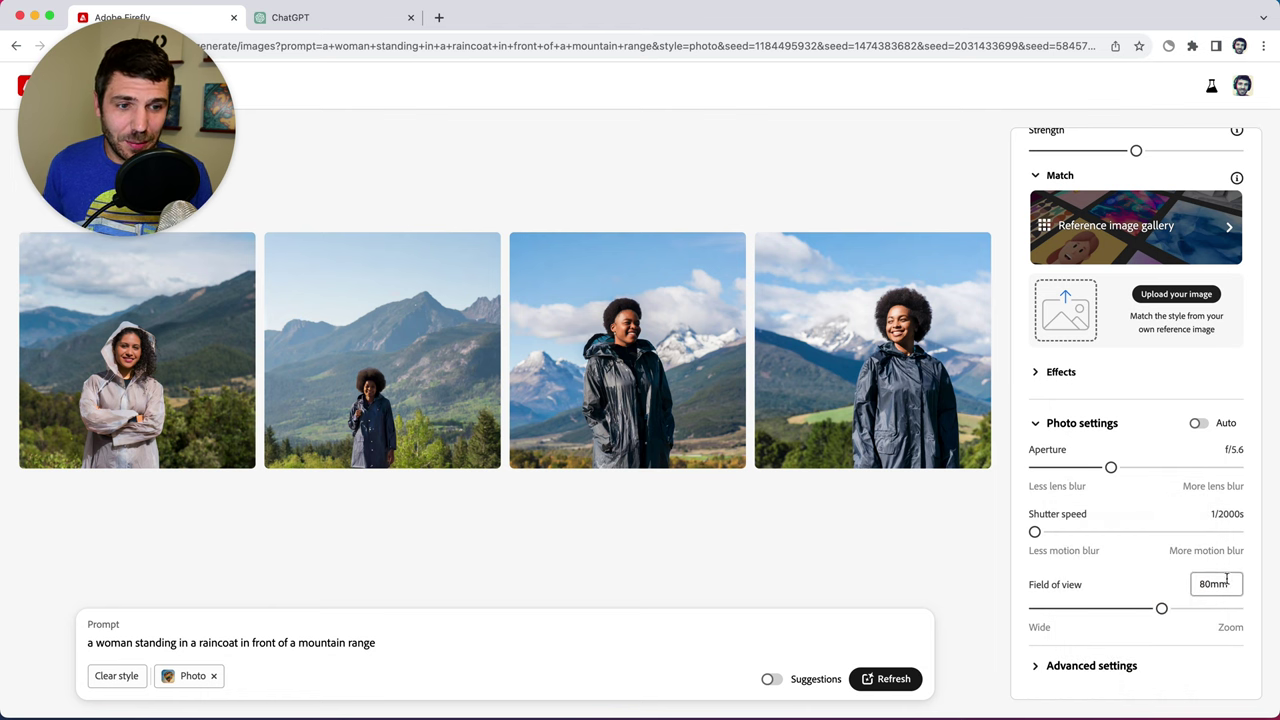
mouse_move(1162, 612)
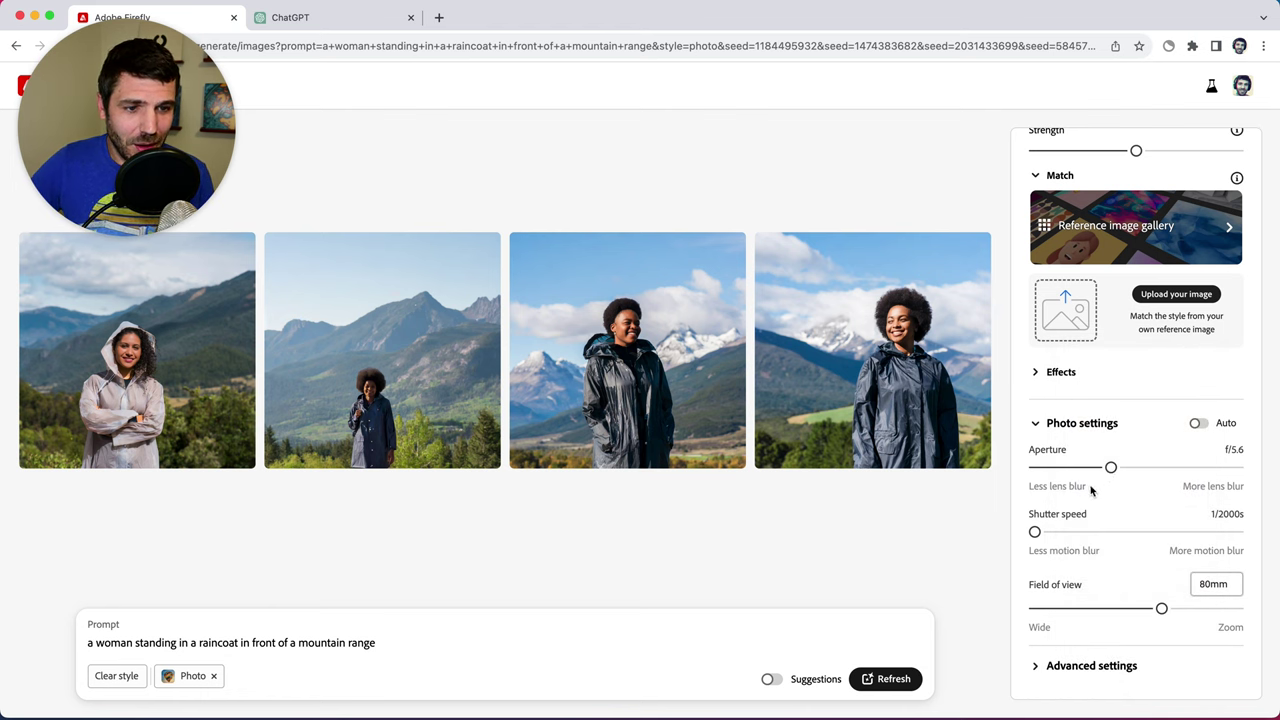
mouse_move(1113, 471)
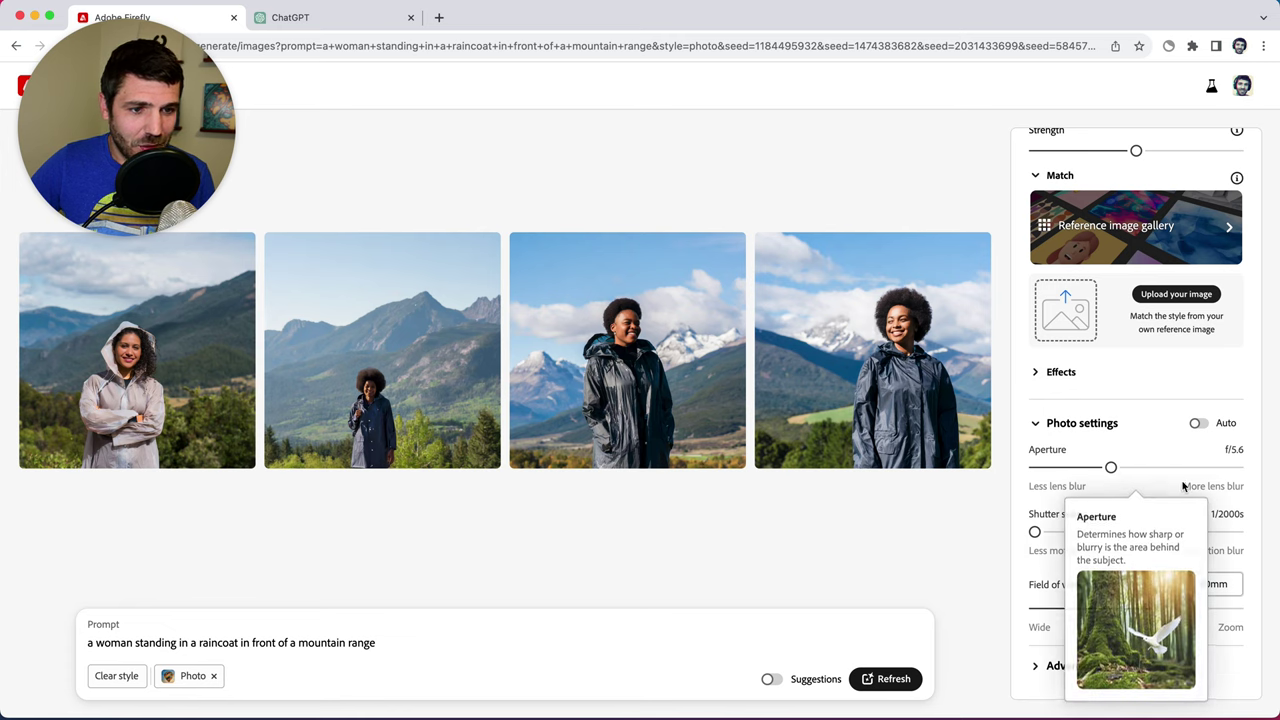
drag(1118, 468, 1225, 472)
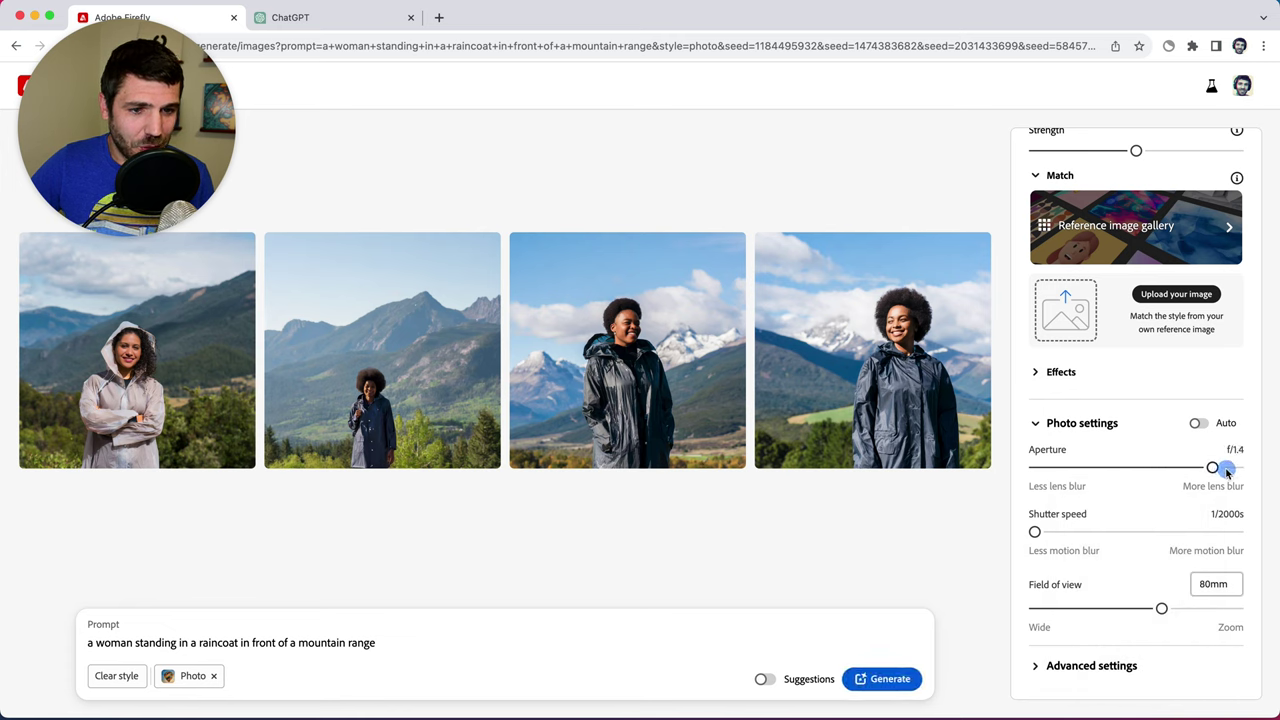
drag(1170, 615, 1227, 612)
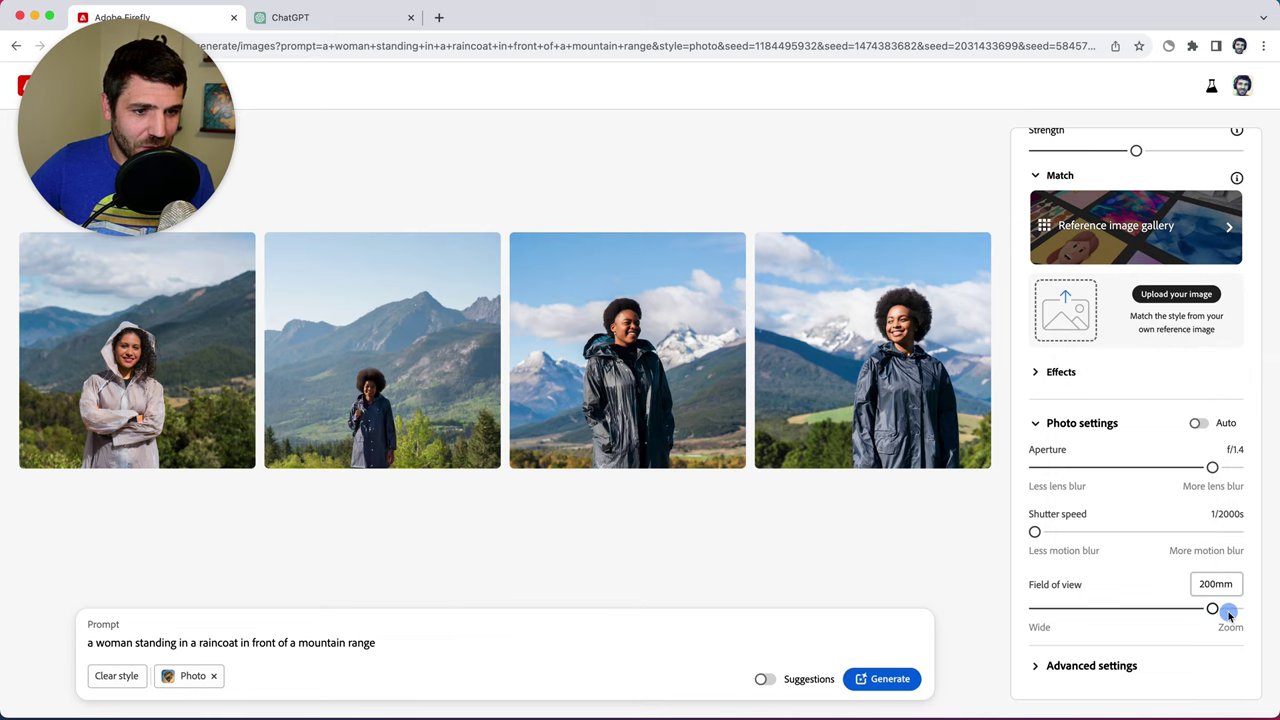
click(900, 680)
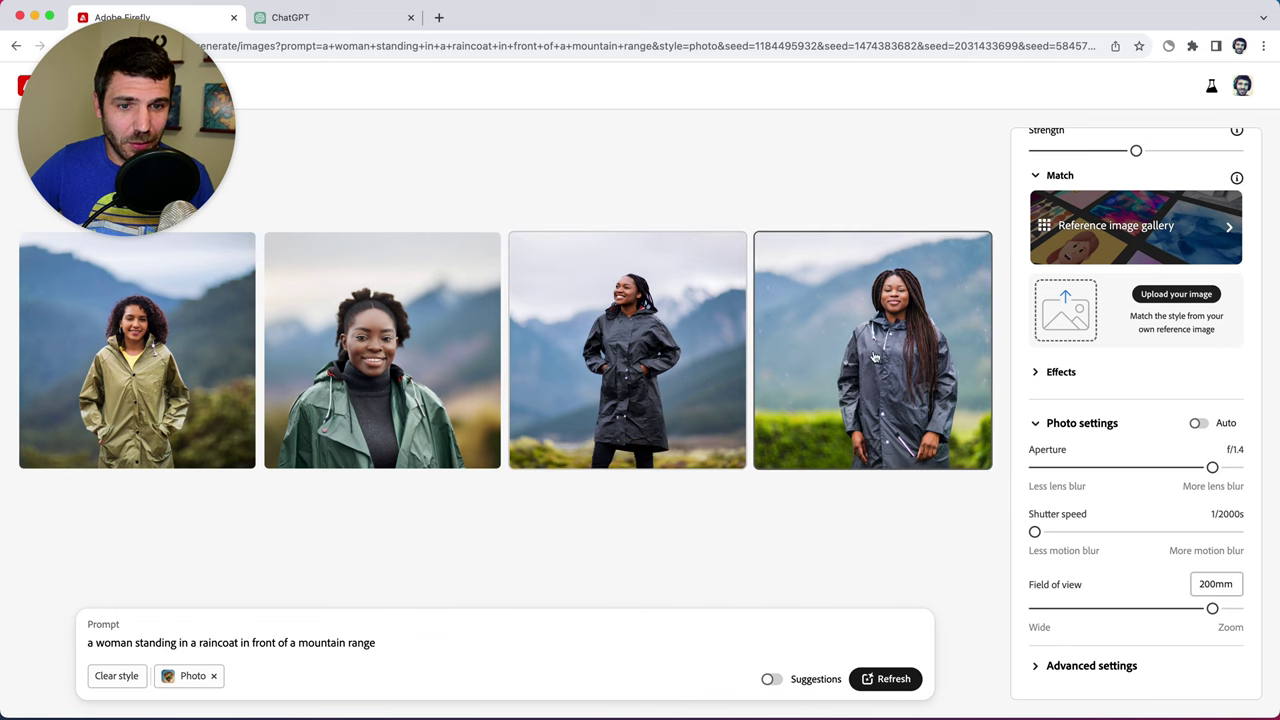
Generate another set of raincoat images and keep Visual intensity at maximum
click(896, 686)
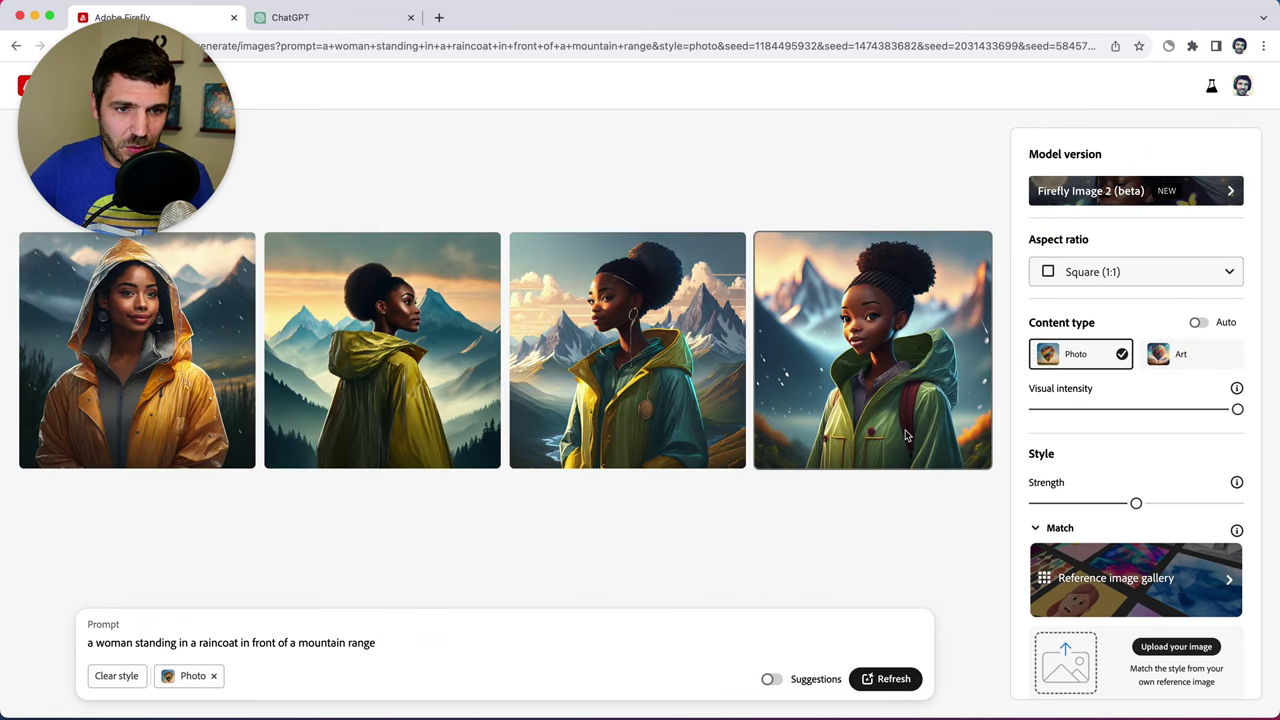
mouse_move(784, 350)
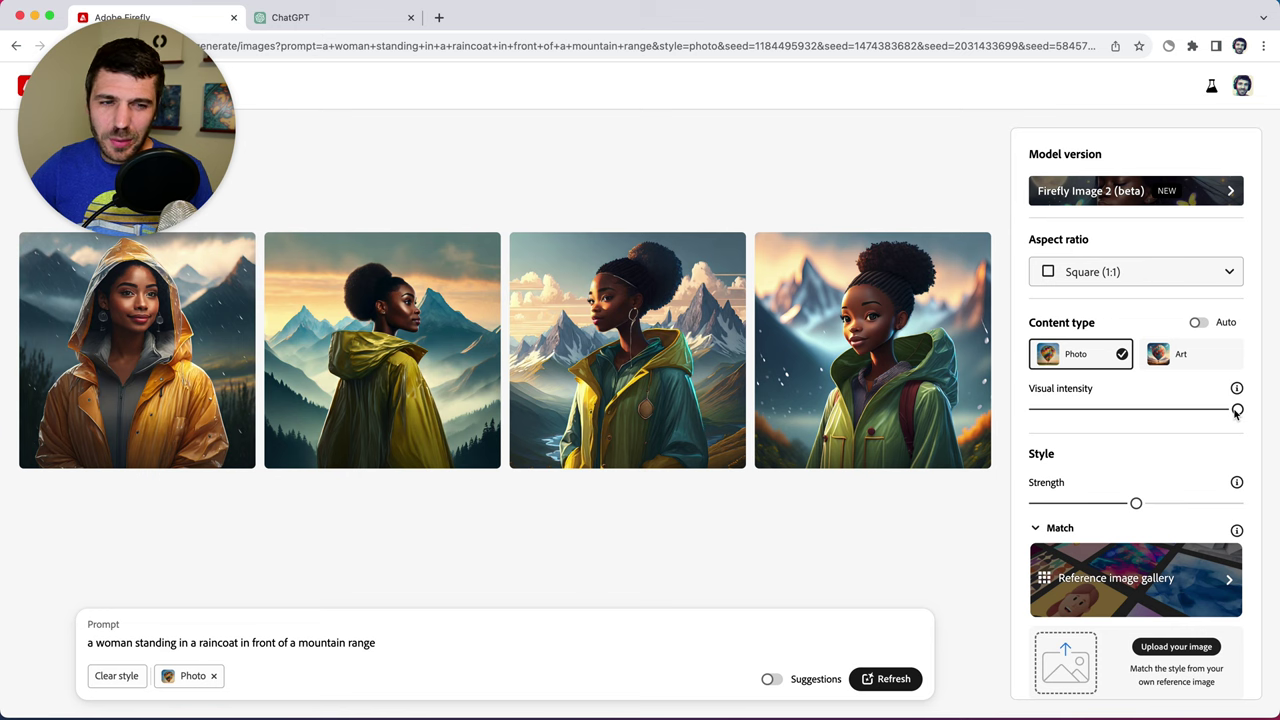
mouse_move(1237, 414)
mouse_down()
mouse_move(1160, 411)
mouse_move(1250, 412)
mouse_up()
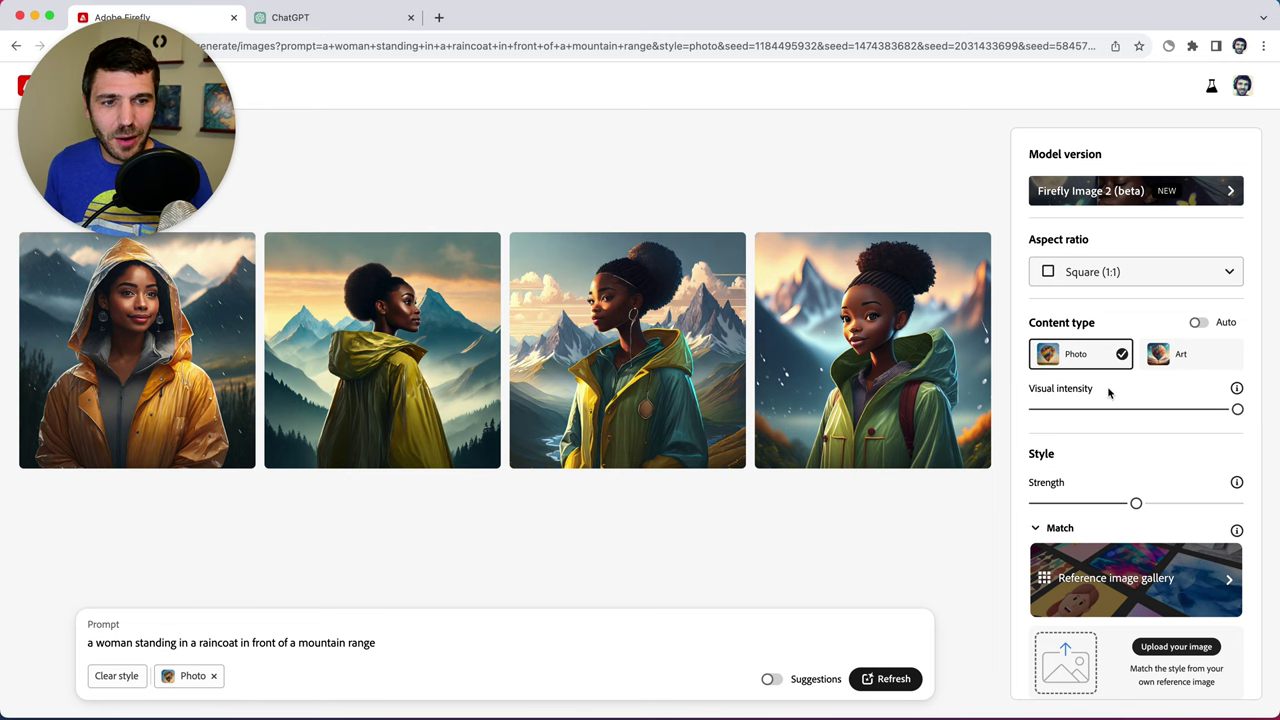
scroll(1180, 450, down, 4)
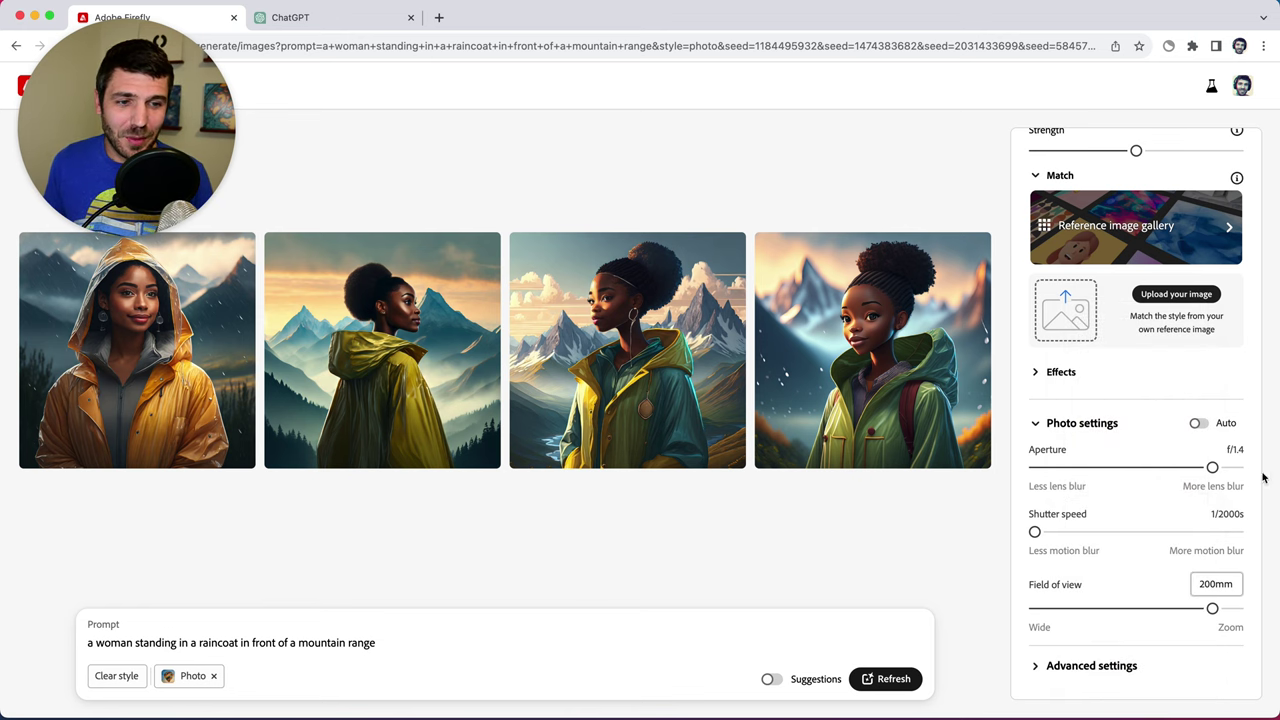
scroll(1234, 374, up, 3)
scroll(1234, 374, up, 1)
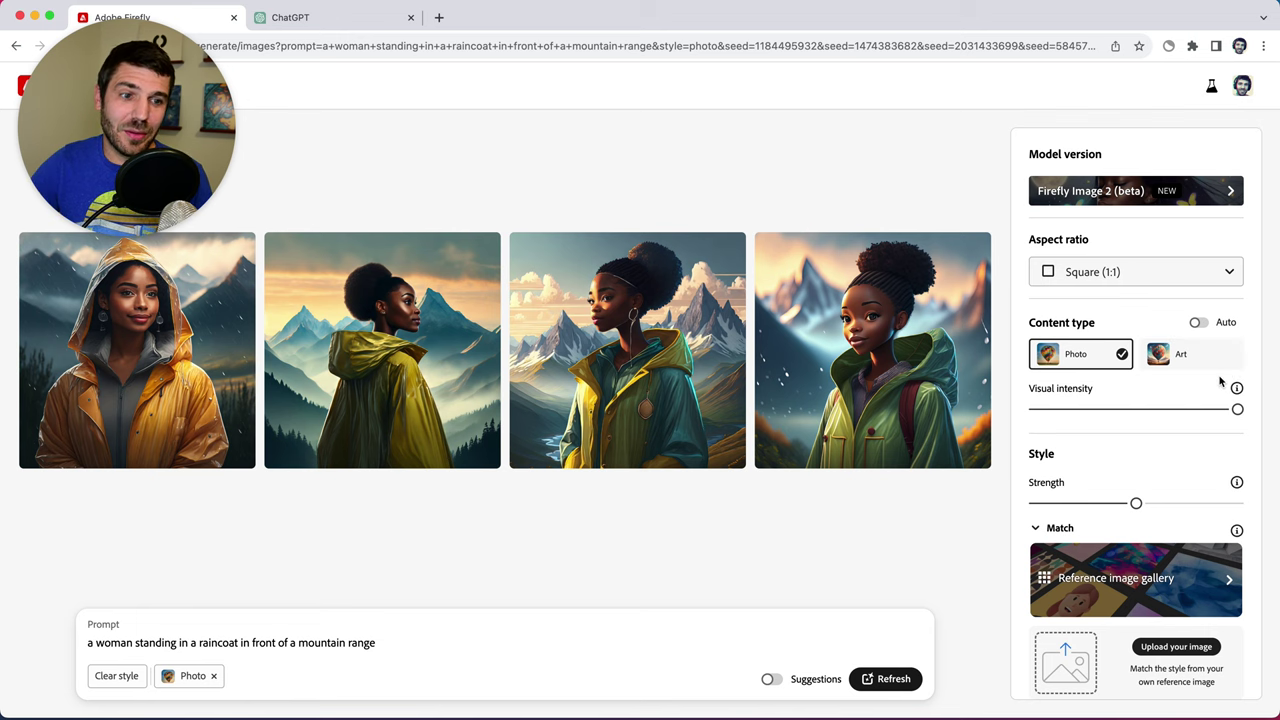
scroll(1225, 385, down, 4)
Replace the prompt with the pasted long dystopian cityscape prompt
drag(290, 637, 345, 642)
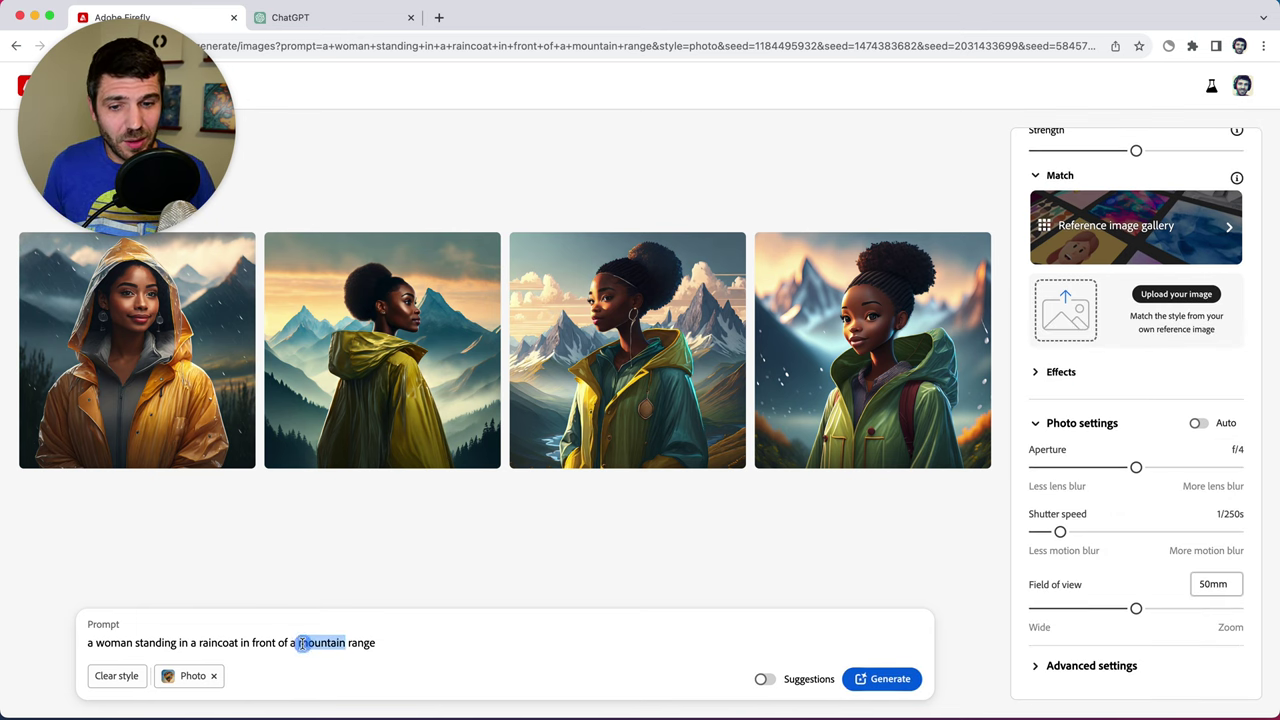
key(super+a)
text(A dystopian cityscape with dark, billowing clouds of smoke rising to the sky. In the foreground, a gigantic, otherworldly creature resembling a floating jellyfish with cascading, tentacle-like tendrils of vibrant auburn hair touches down, creating an eruption of ash and debris. Silhouetted against this chaotic backdrop, a lone female figure with a backpack treks towards the mysterious entity, seemingly undeterred by the impending danger. The distant city skyline, partially obscured by the haze, stands as a silent witness to this surreal encounter.)
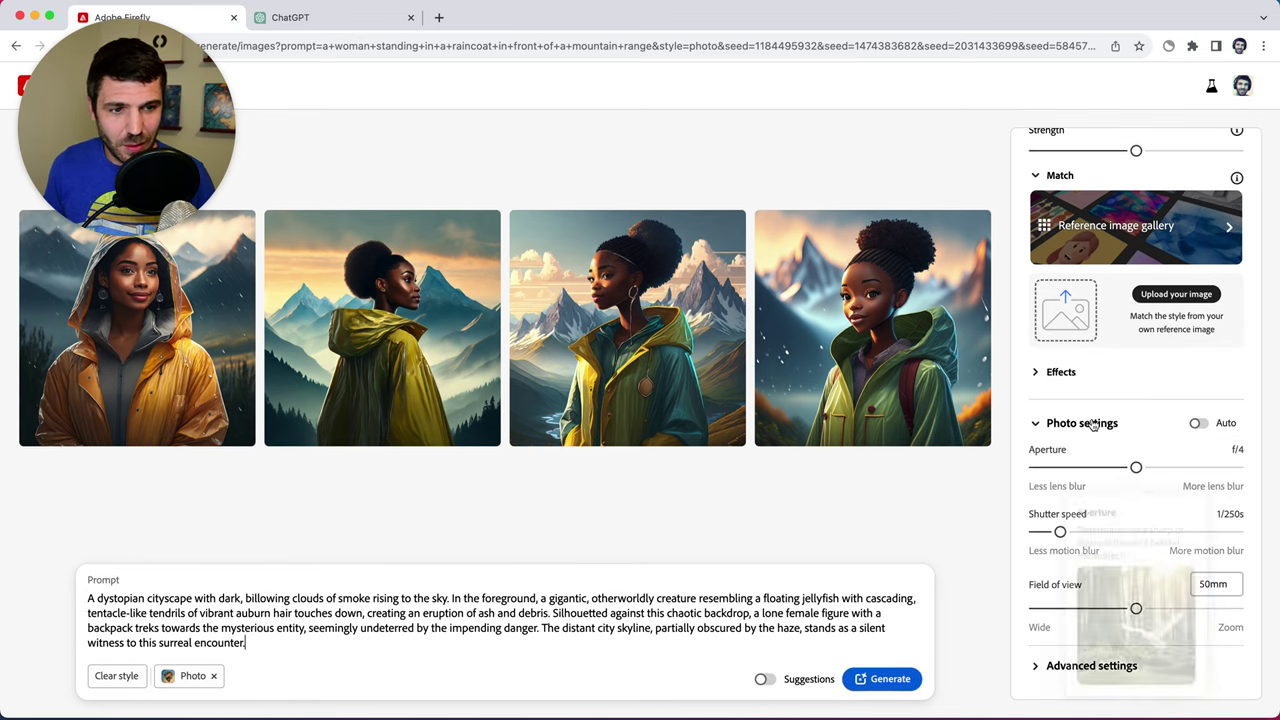
Set Photo settings to Auto, lower Visual intensity, choose Landscape (4:3), and generate
click(1198, 425)
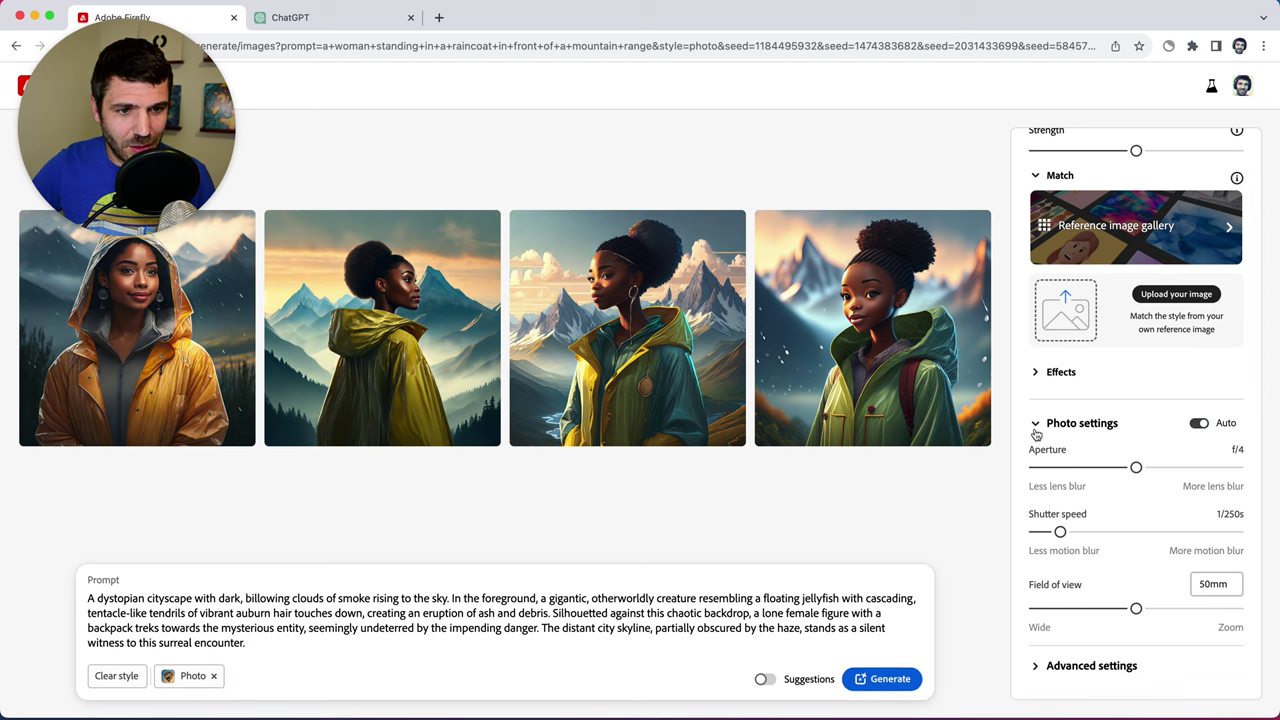
click(1036, 425)
scroll(1118, 220, up, 3)
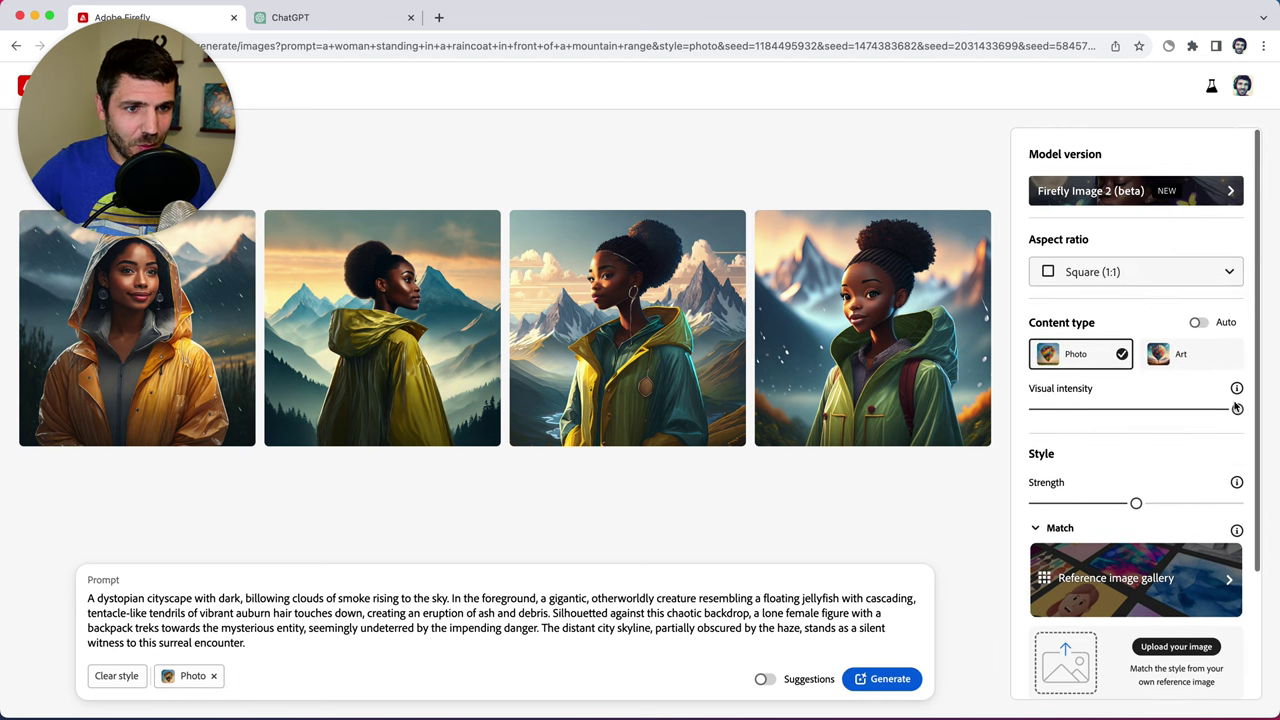
drag(1236, 410, 1060, 415)
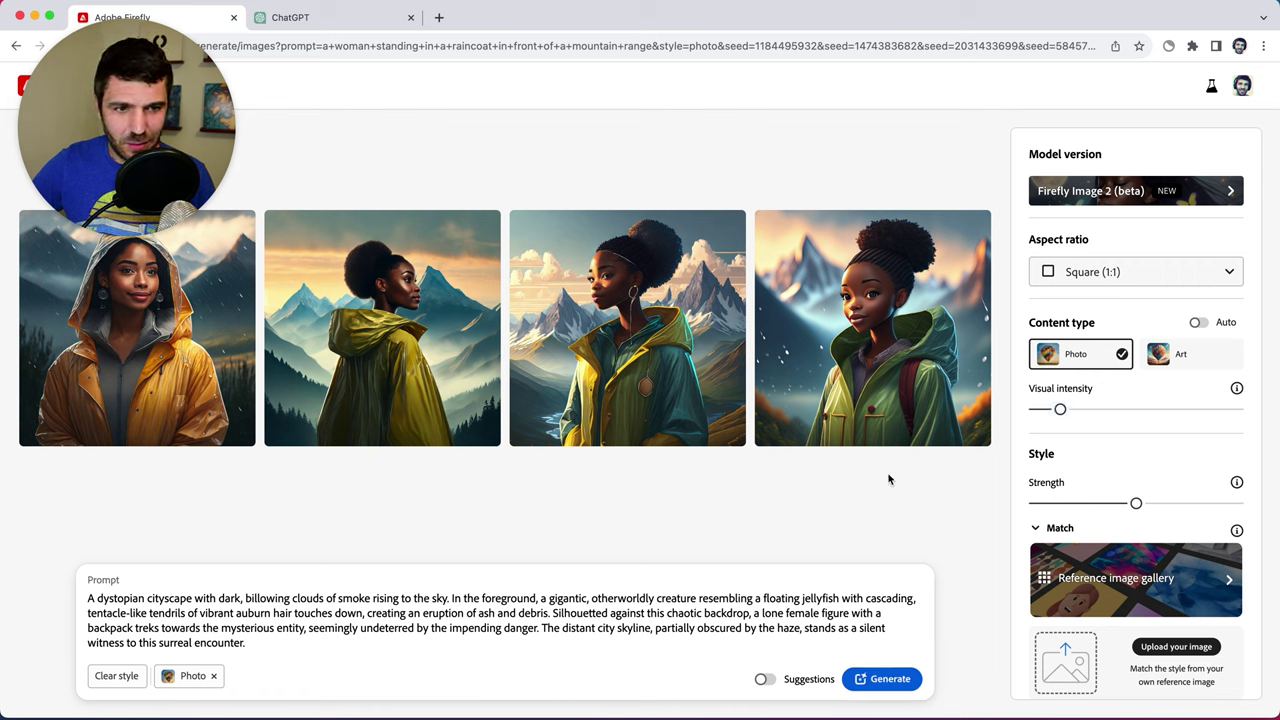
click(1142, 266)
click(1100, 311)
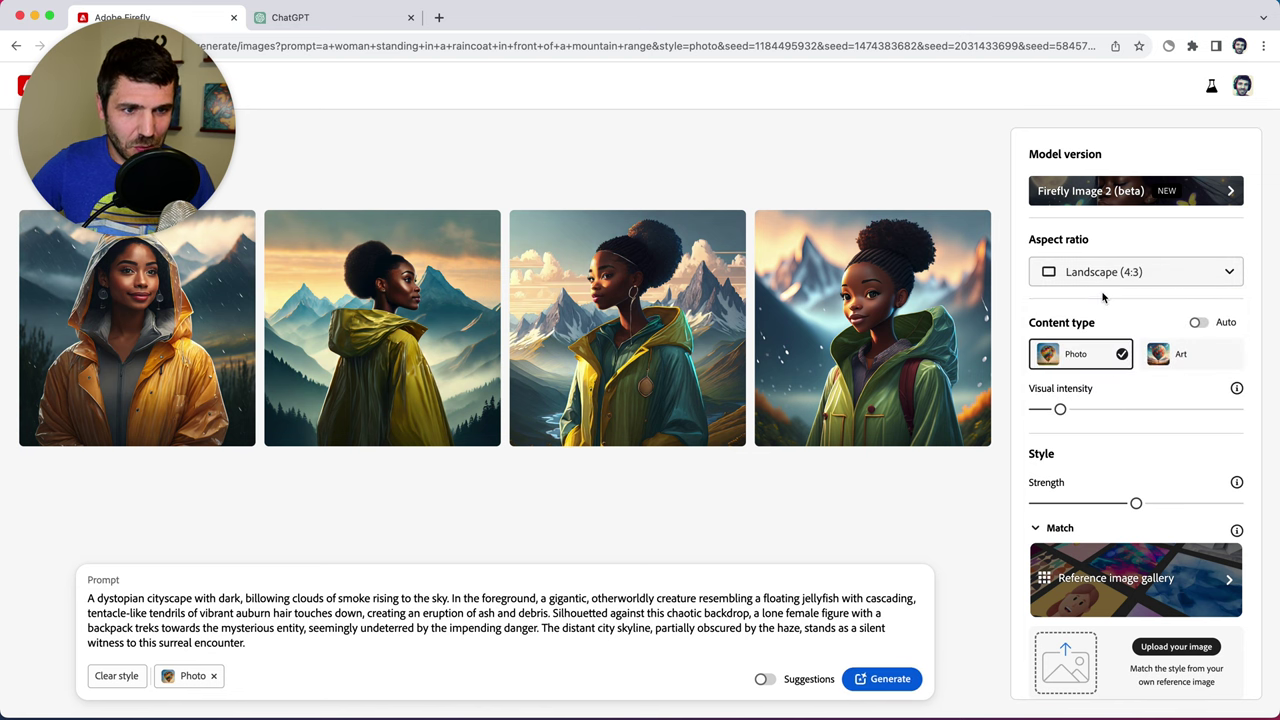
click(890, 680)
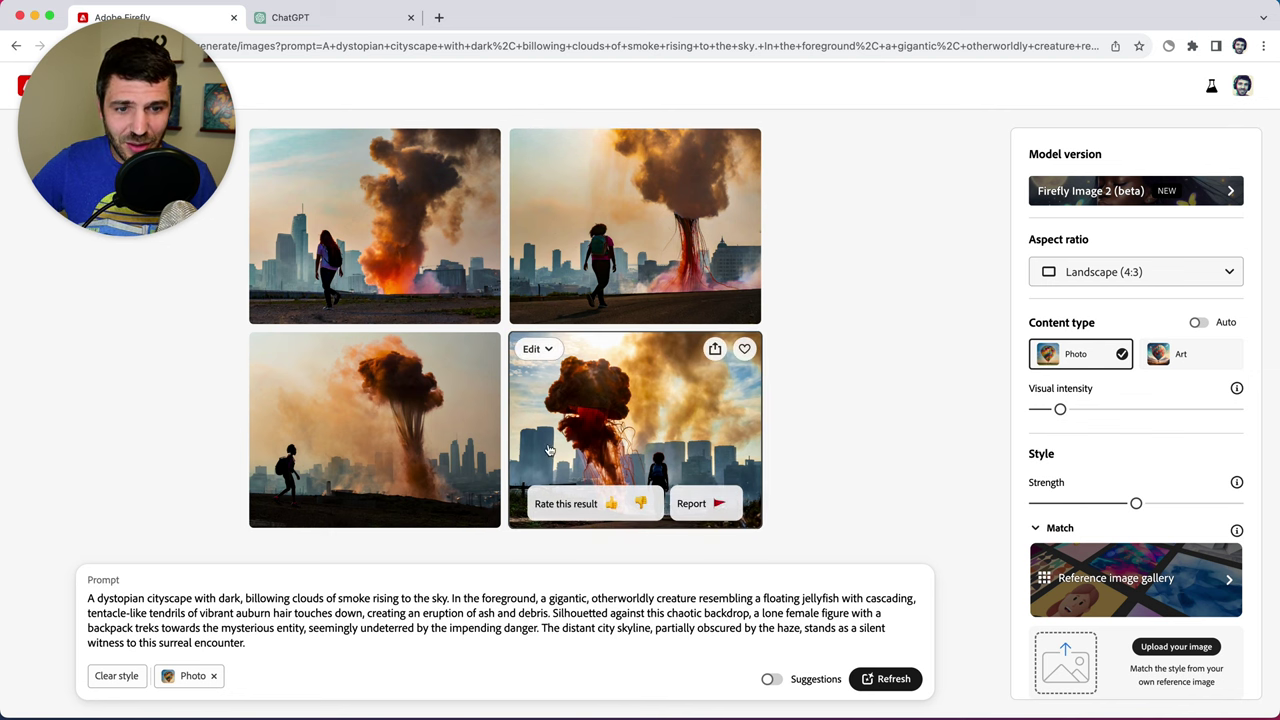
mouse_move(409, 386)
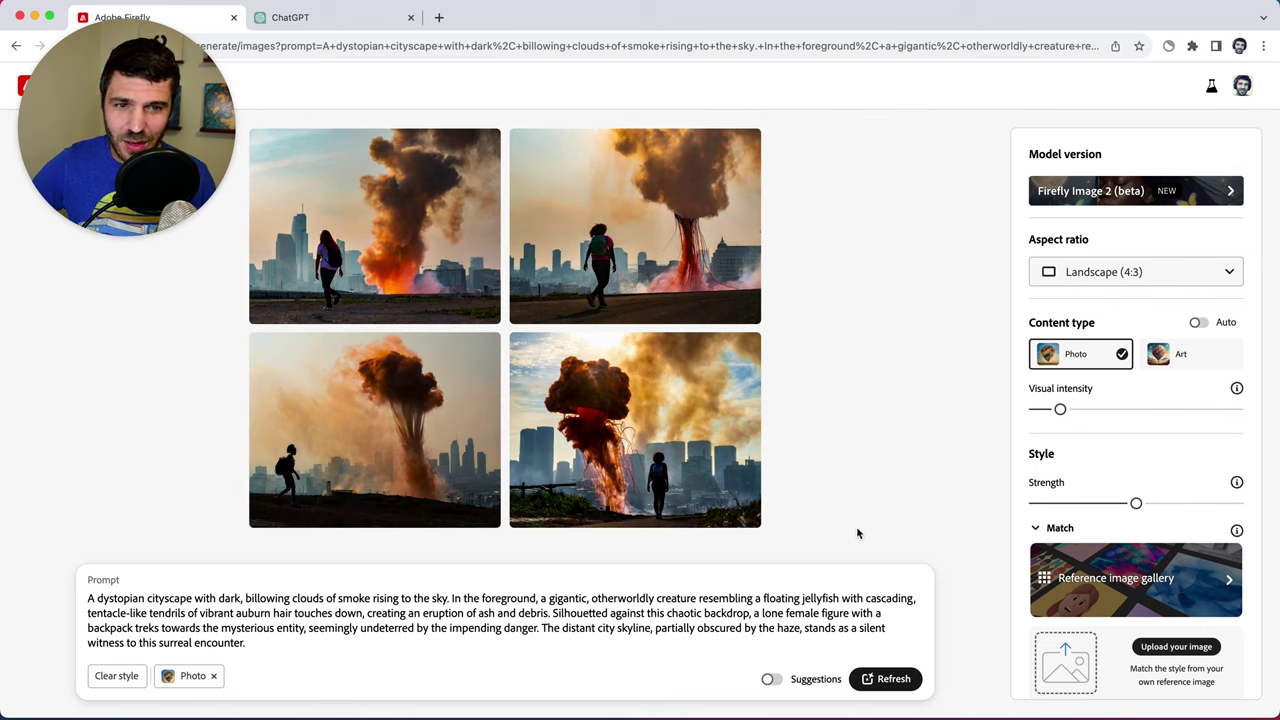
Use the golden misty forest landscape as style reference and regenerate the city scene
scroll(1160, 525, down, 2)
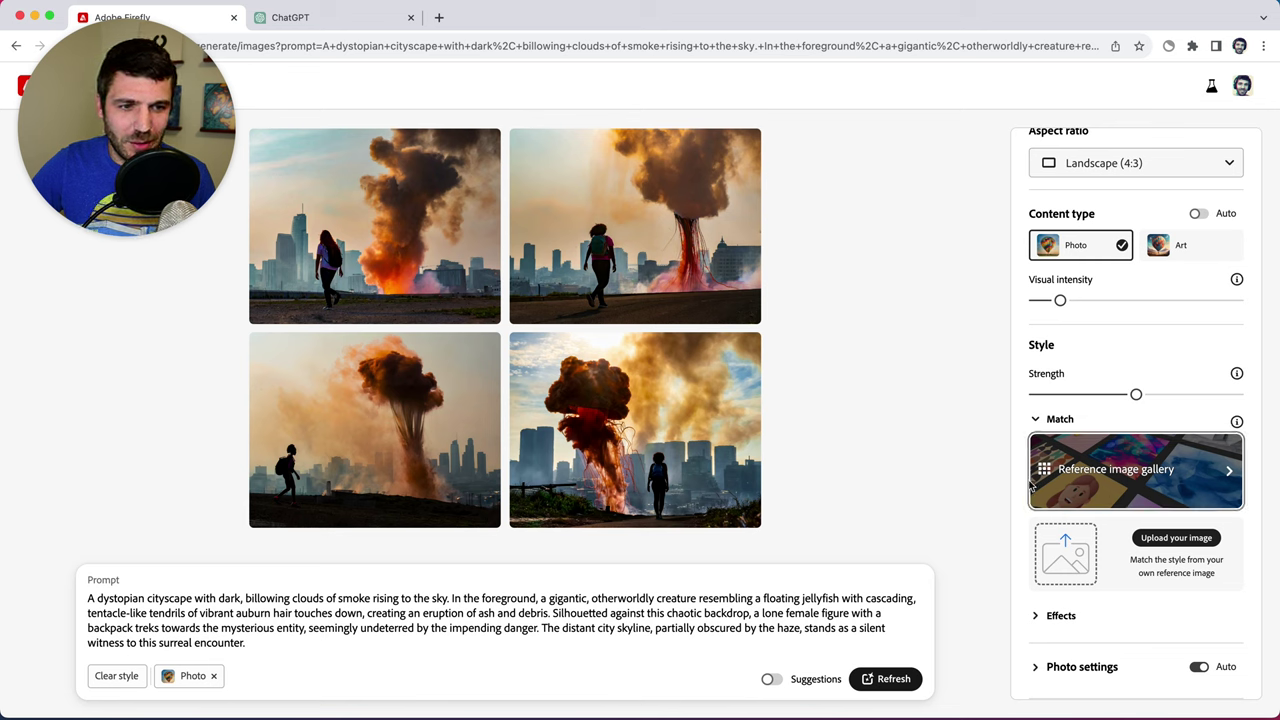
scroll(1122, 500, down, 1)
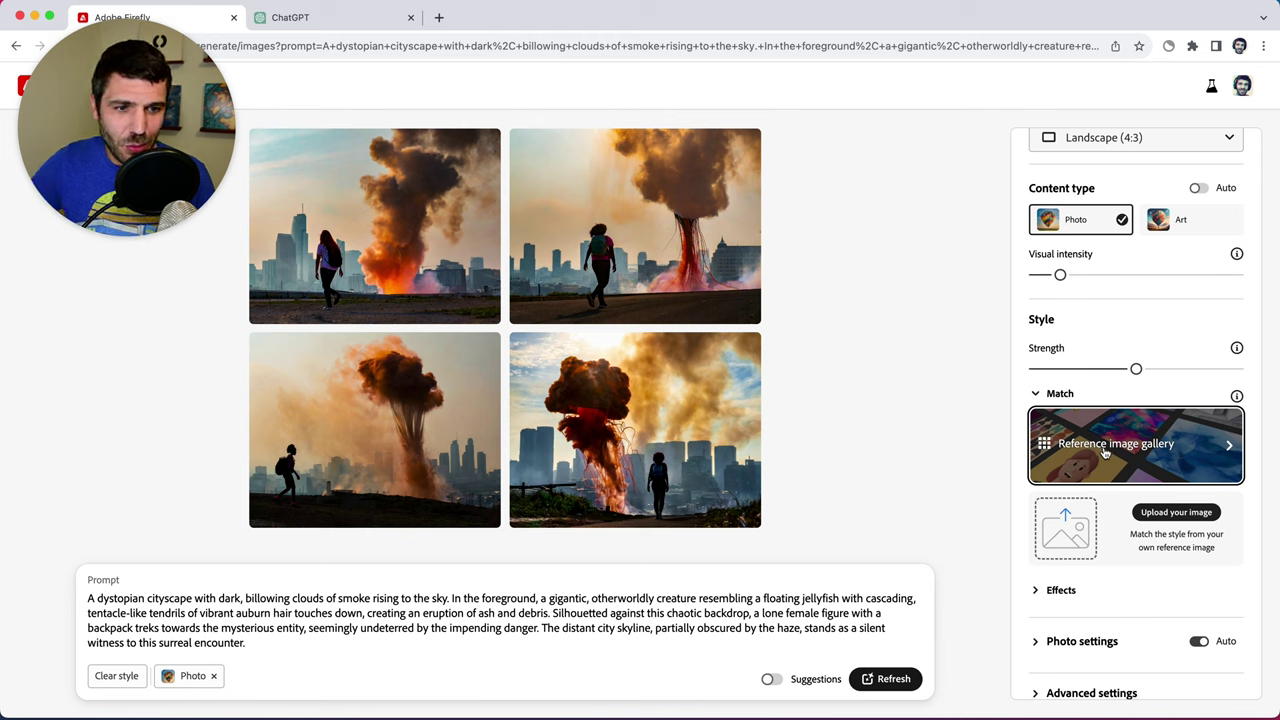
click(1105, 453)
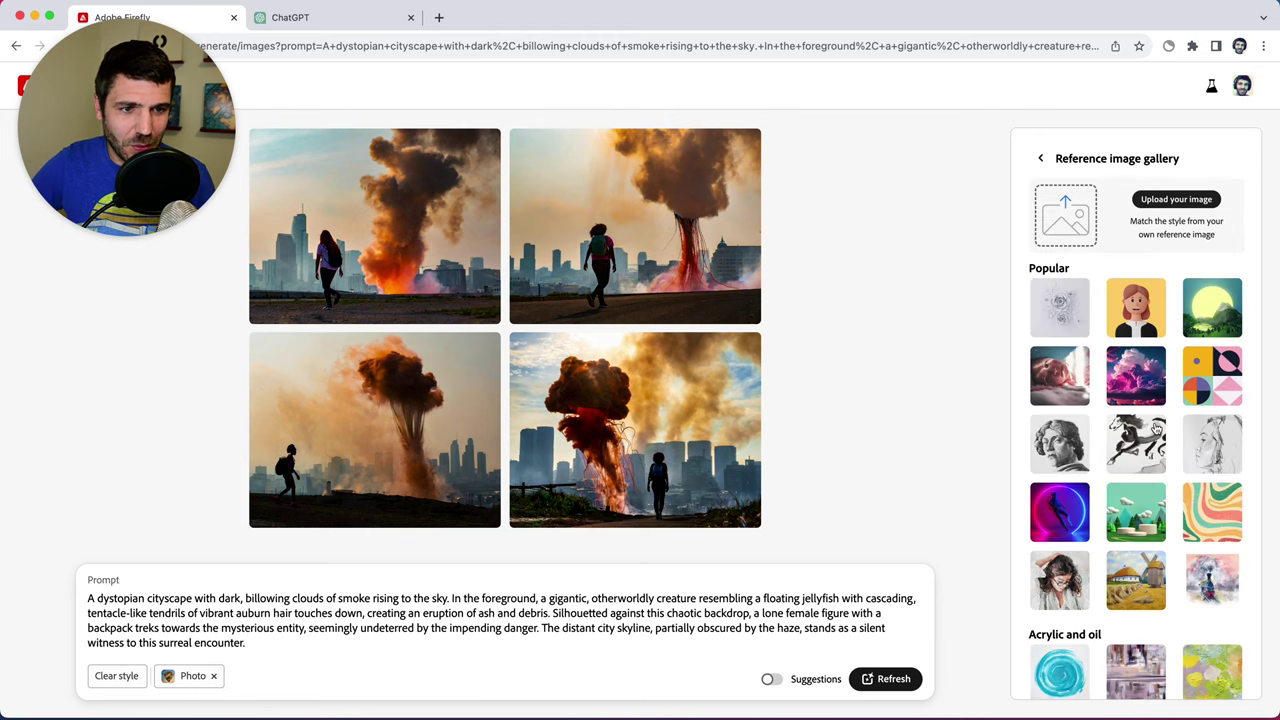
scroll(1139, 447, down, 3)
scroll(1160, 470, down, 5)
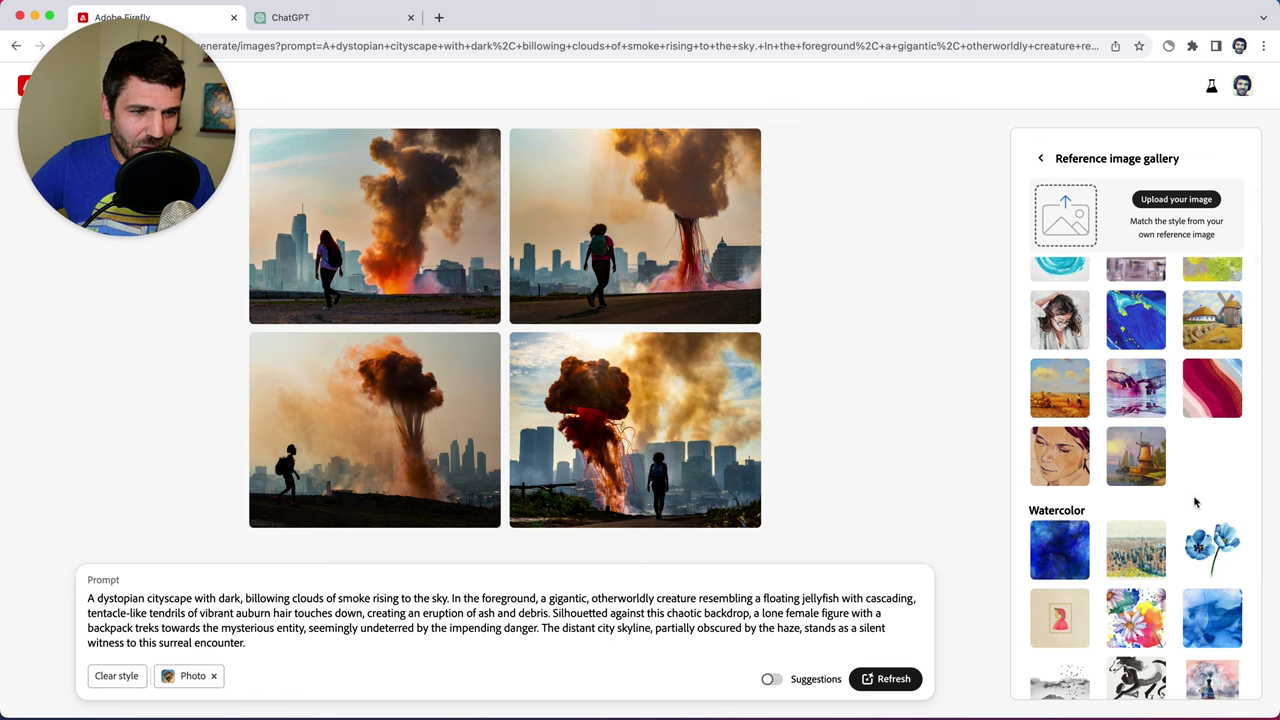
scroll(1188, 498, down, 10)
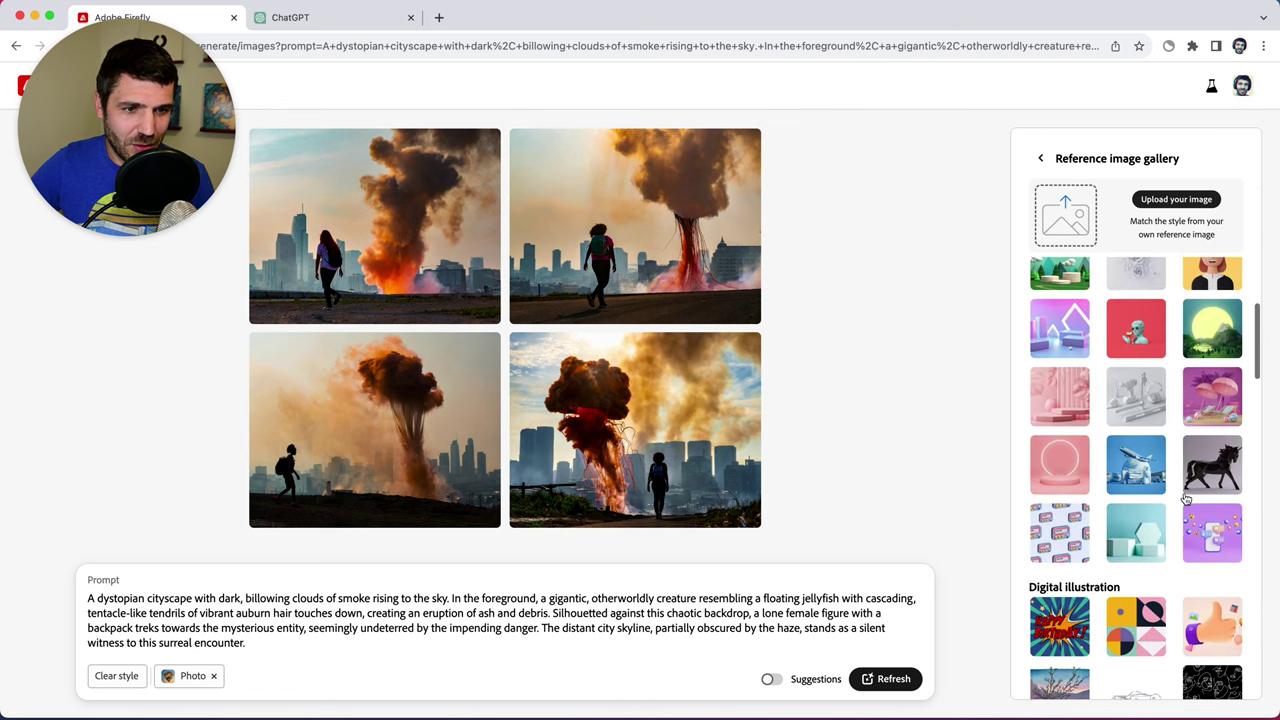
scroll(1186, 498, down, 10)
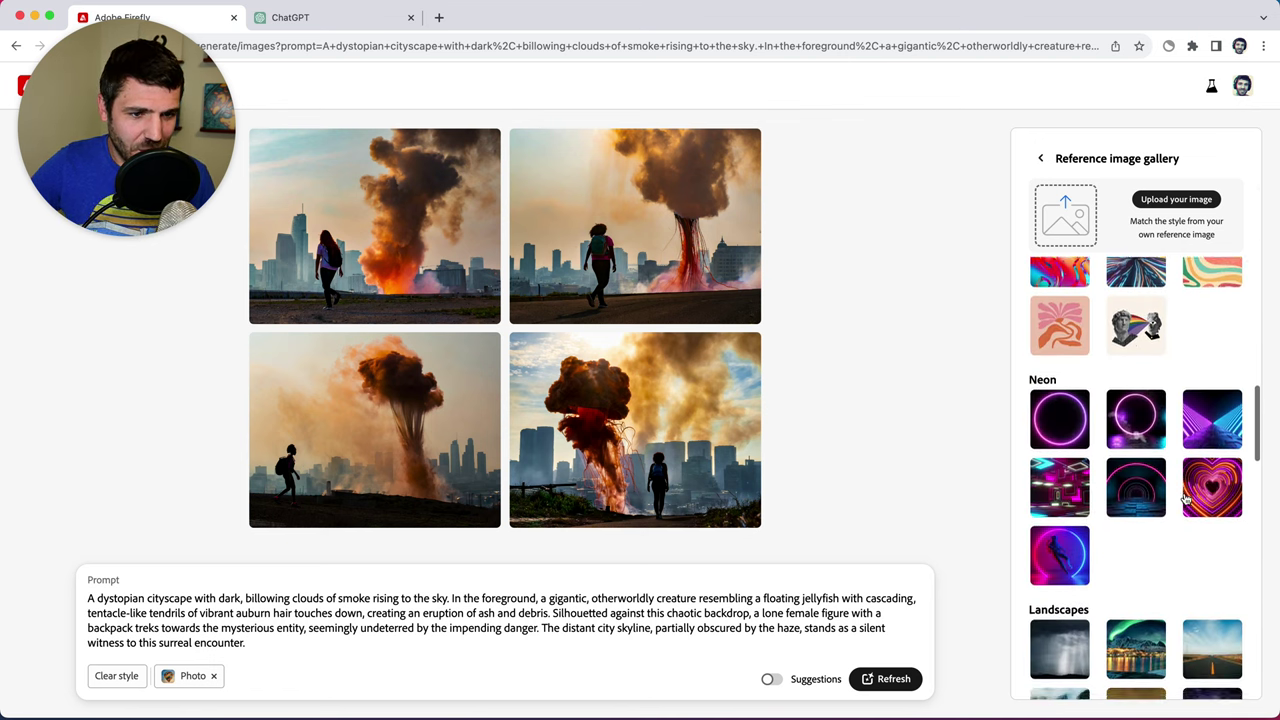
scroll(1186, 498, down, 5)
click(1138, 485)
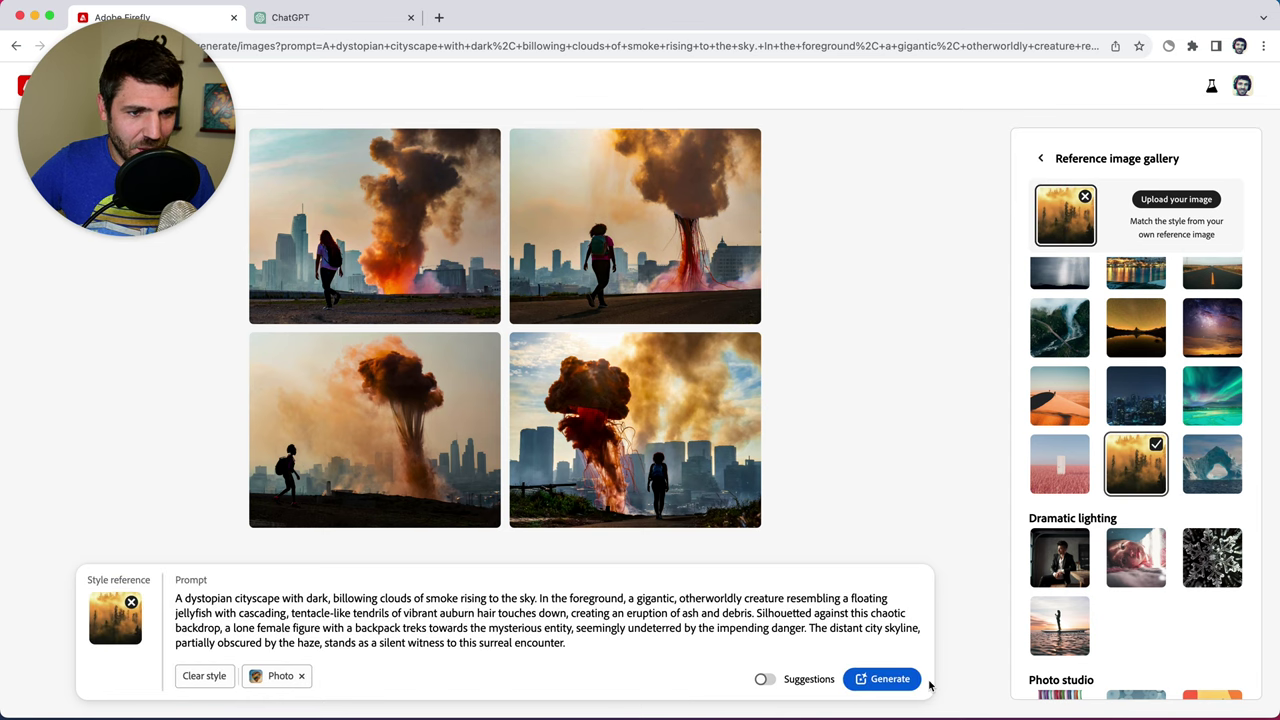
click(890, 679)
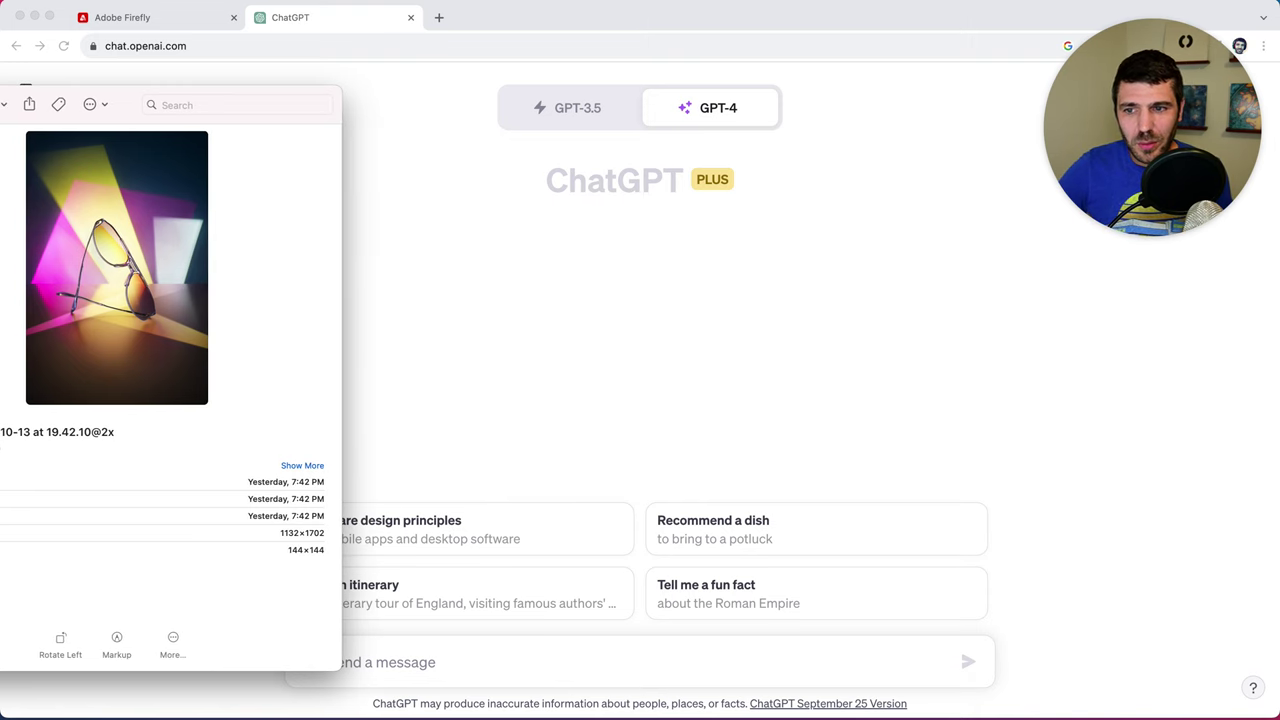
Attach the sunglasses photo, send the pasted no-bullets prompt request, and select ChatGPT's reply
drag(117, 267, 481, 642)
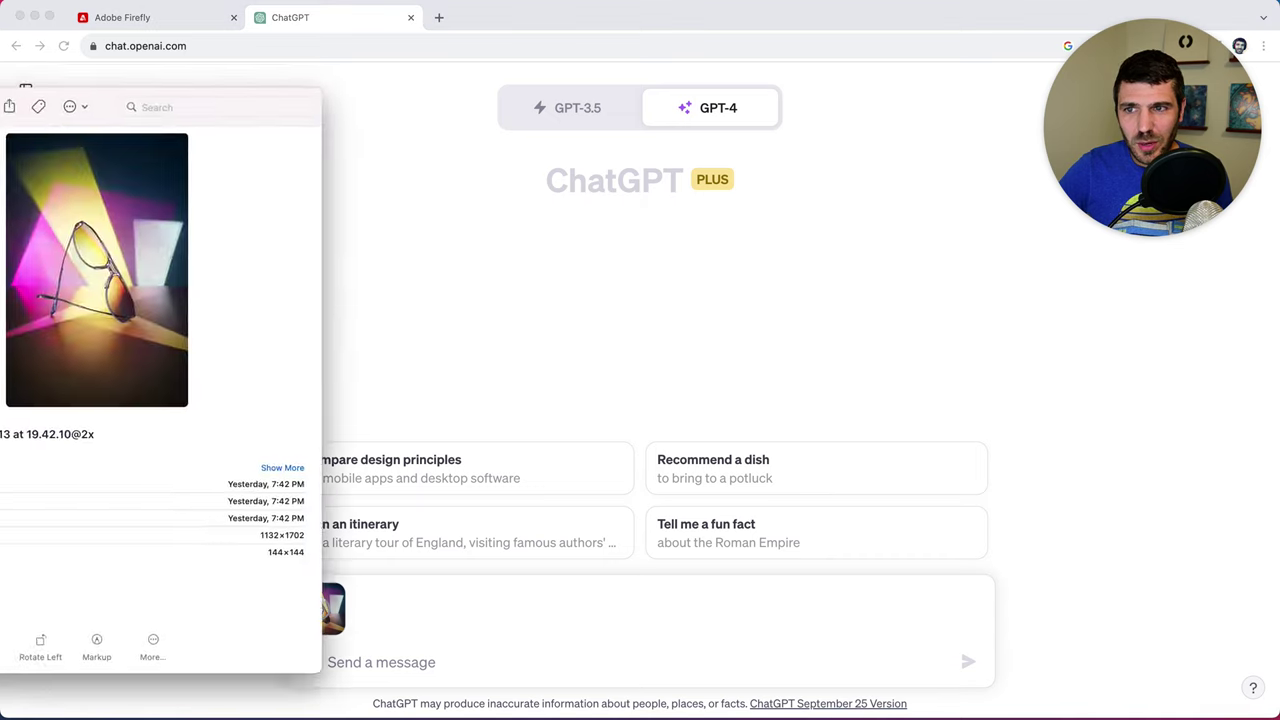
click(363, 667)
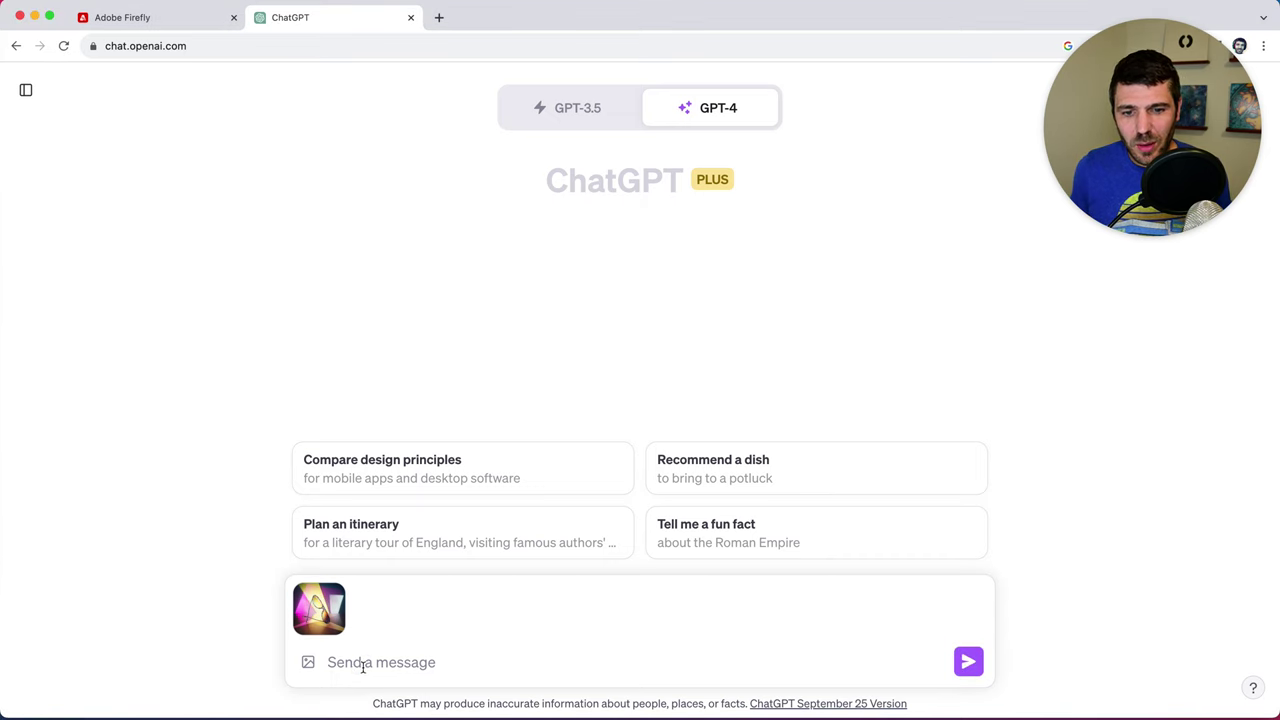
text(describe this image content and style as a prompt for a text to image generator, no bullets)
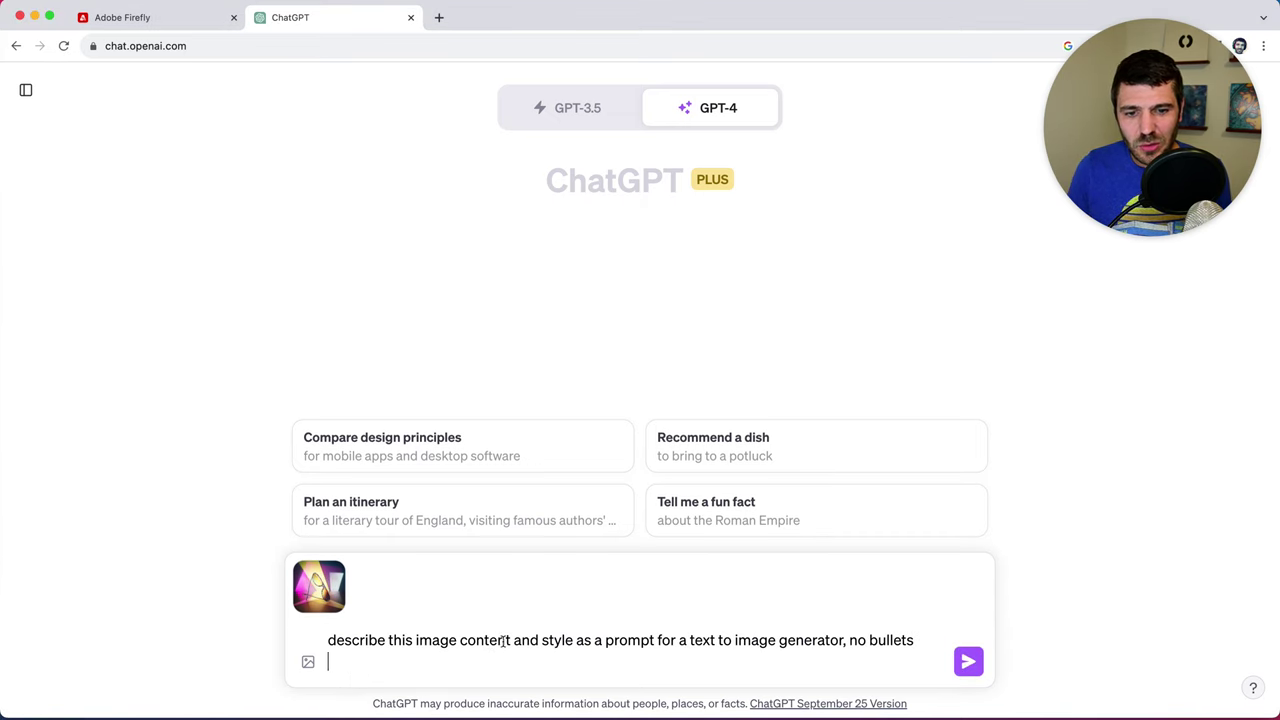
key(BackSpace)
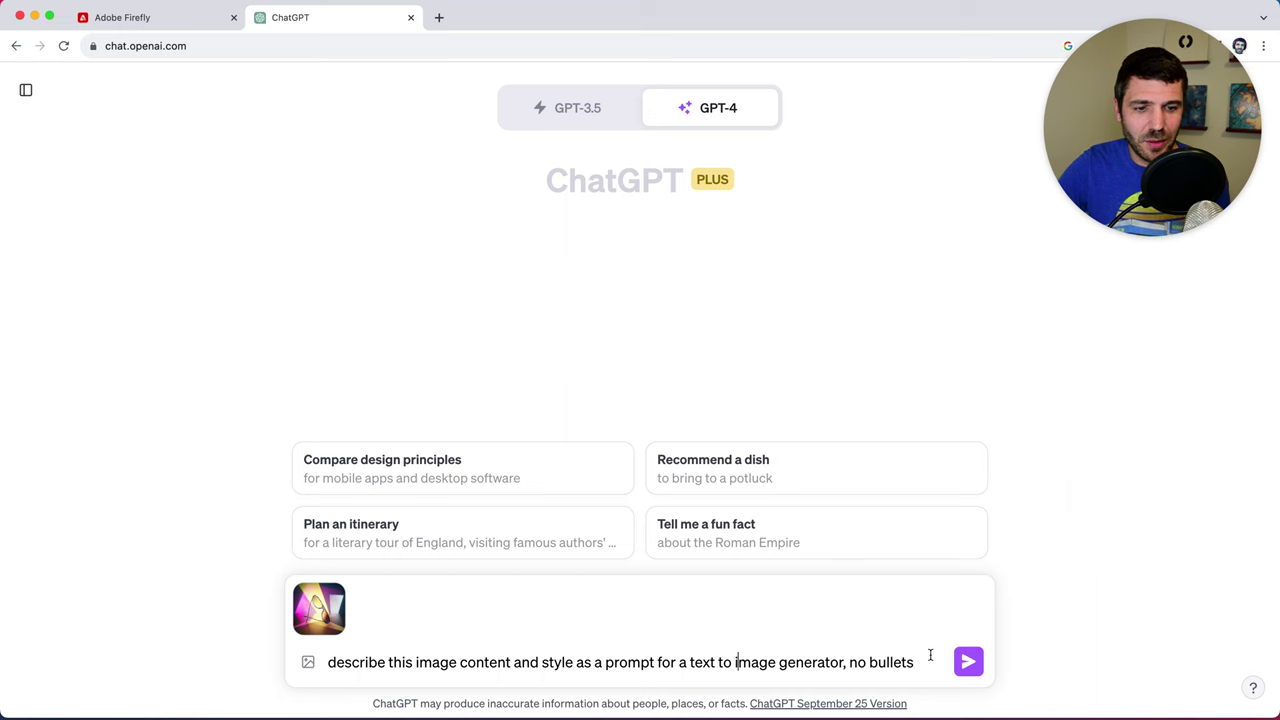
key(Return)
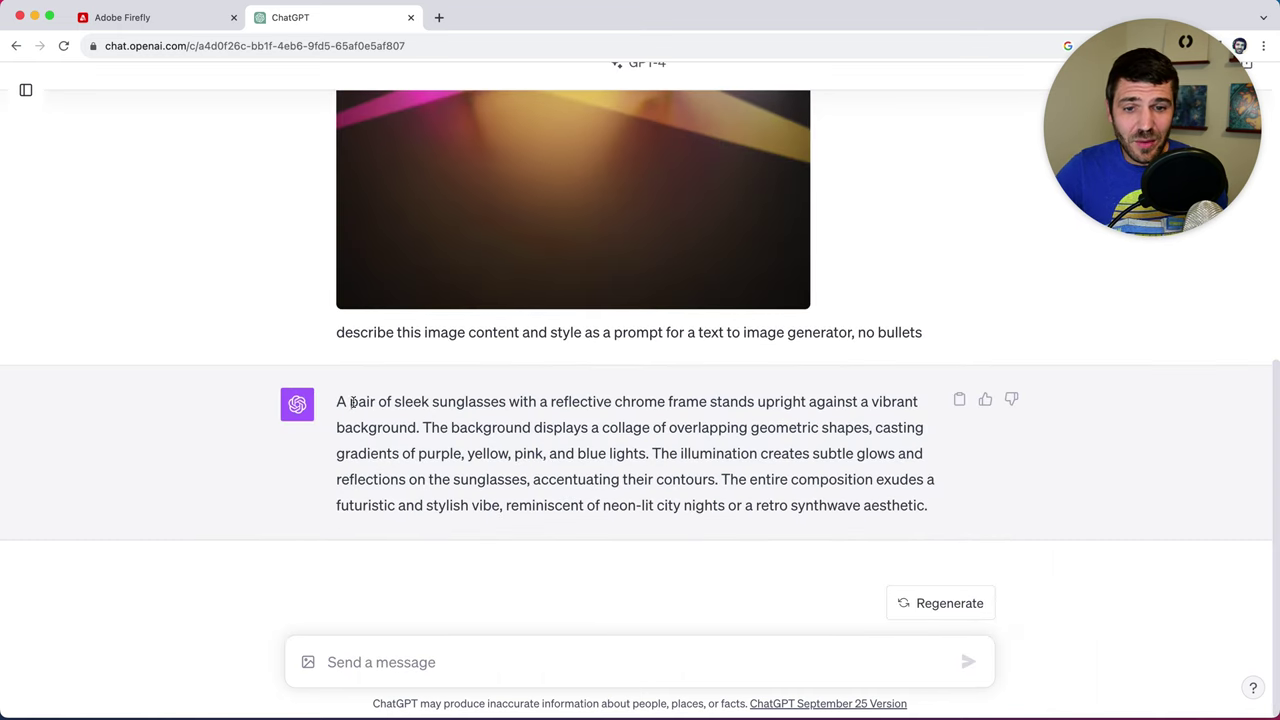
drag(338, 401, 942, 518)
key(super+c)
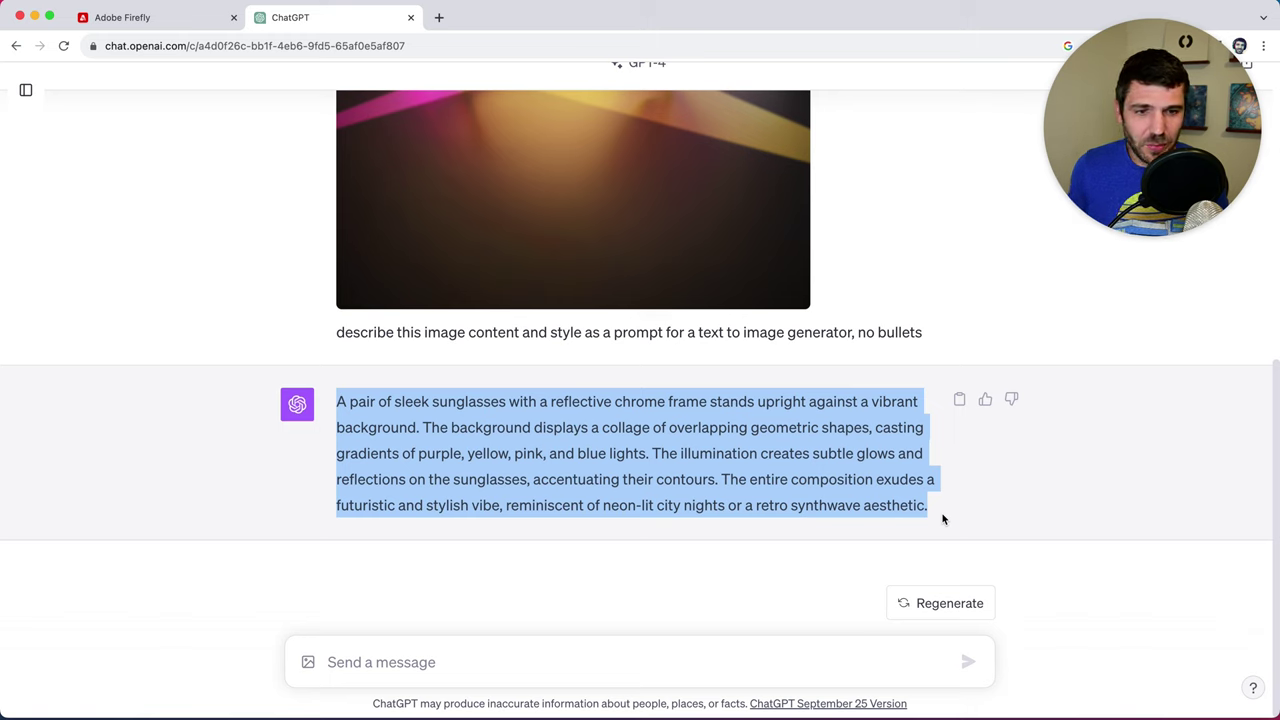
Replace the apples prompt with ChatGPT's sunglasses description and remove the style reference and Art style
click(195, 17)
triple_click(236, 643)
key(super+v)
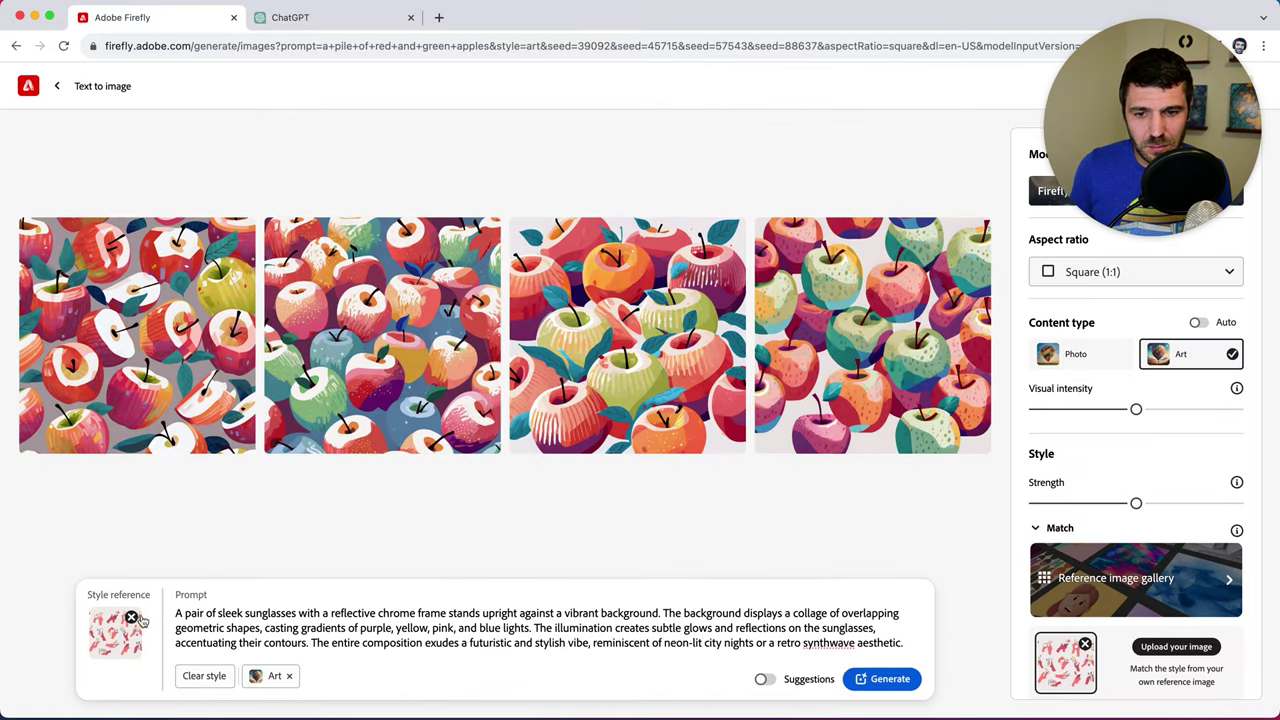
click(131, 646)
click(125, 680)
Generate Photo sunglasses images, then regenerate them with lower visual intensity
click(1105, 357)
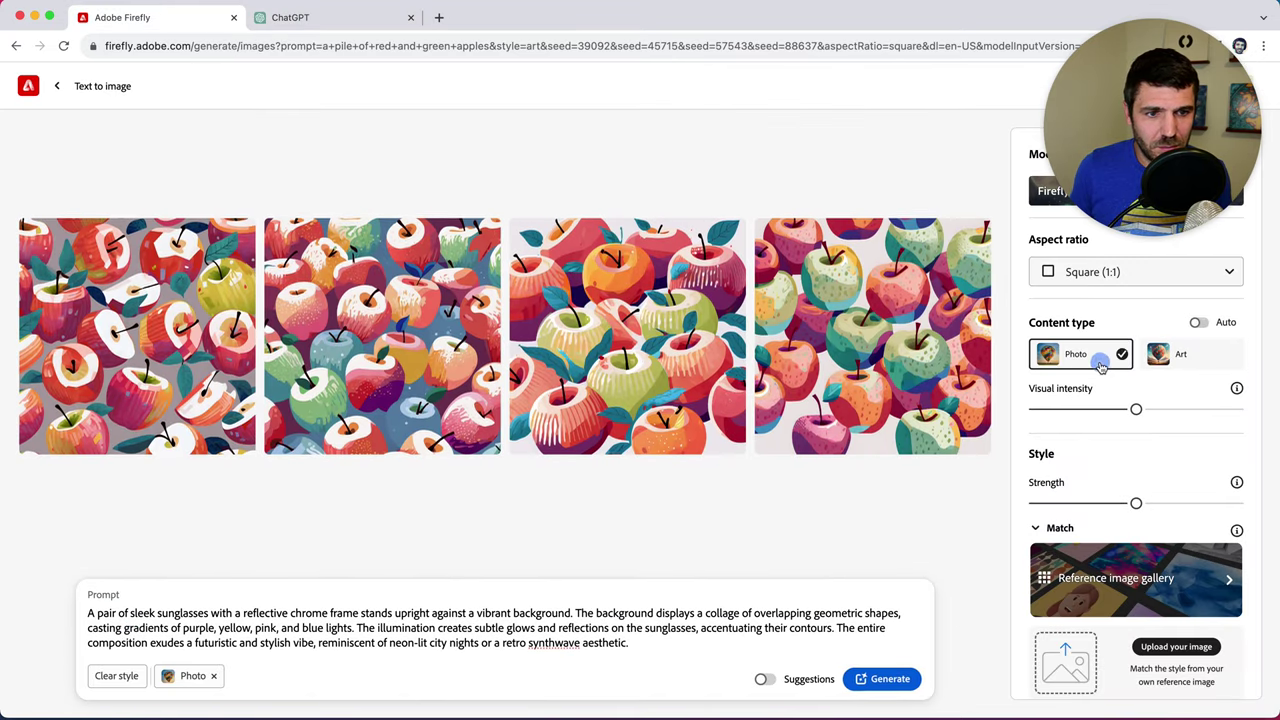
click(889, 680)
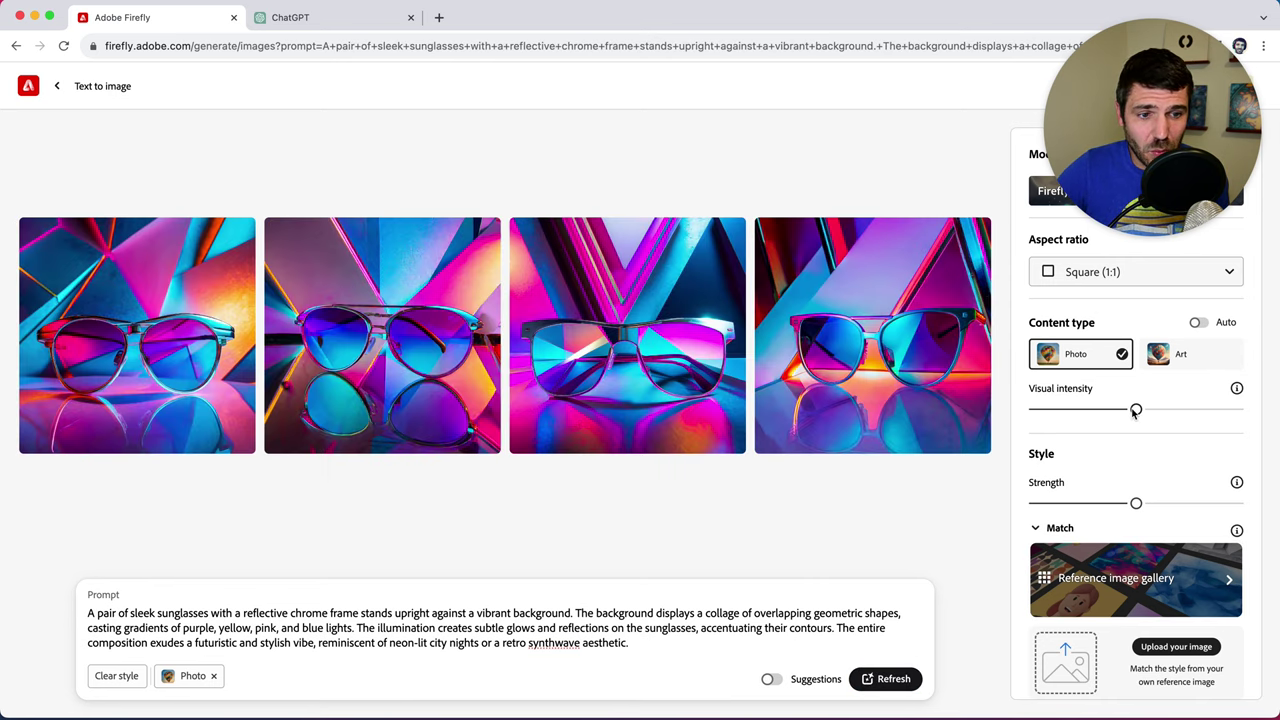
drag(1136, 411, 1060, 409)
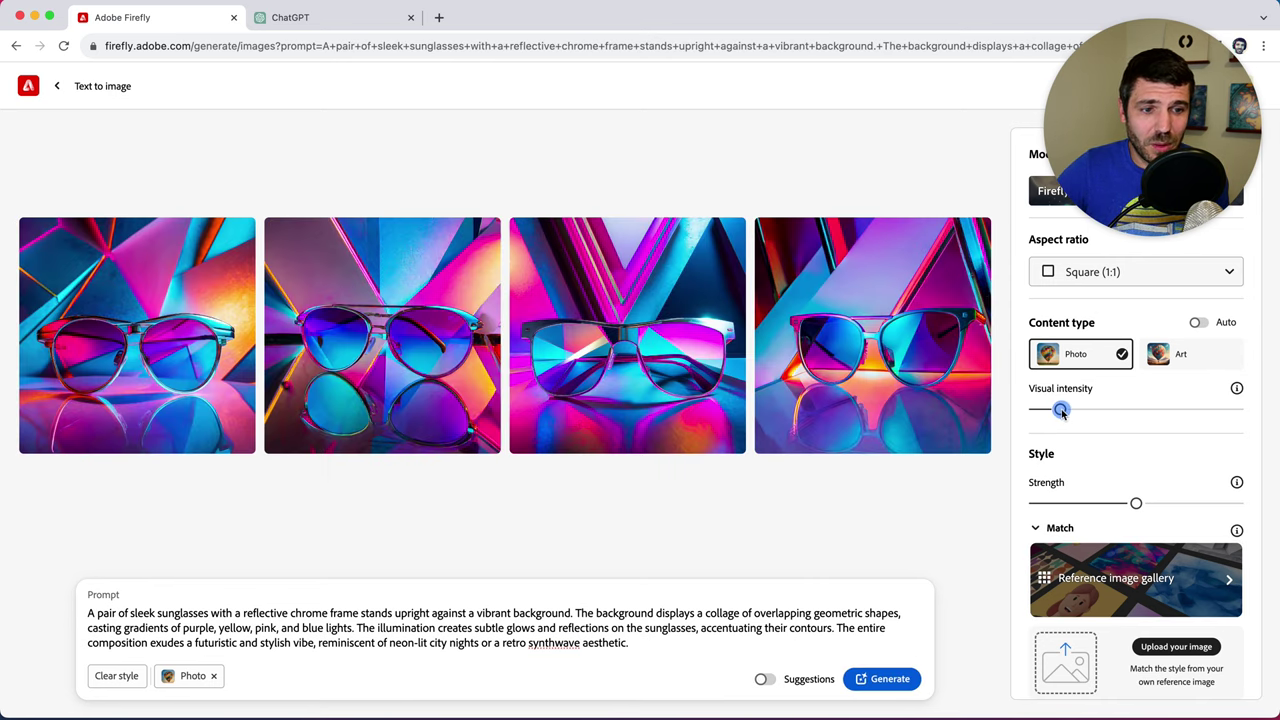
click(878, 680)
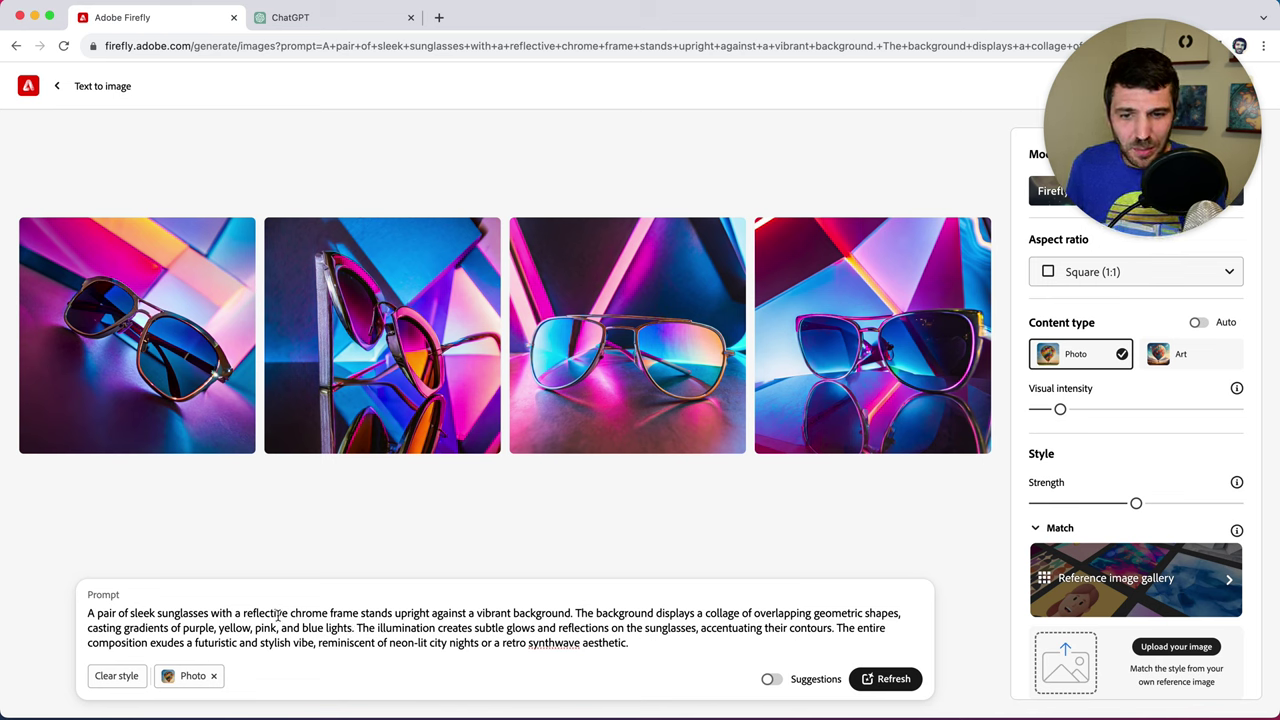
Insert 'subtle pastel colors of' before 'purple' in the prompt and regenerate the sunglasses images
click(183, 628)
text(subtle pastel)
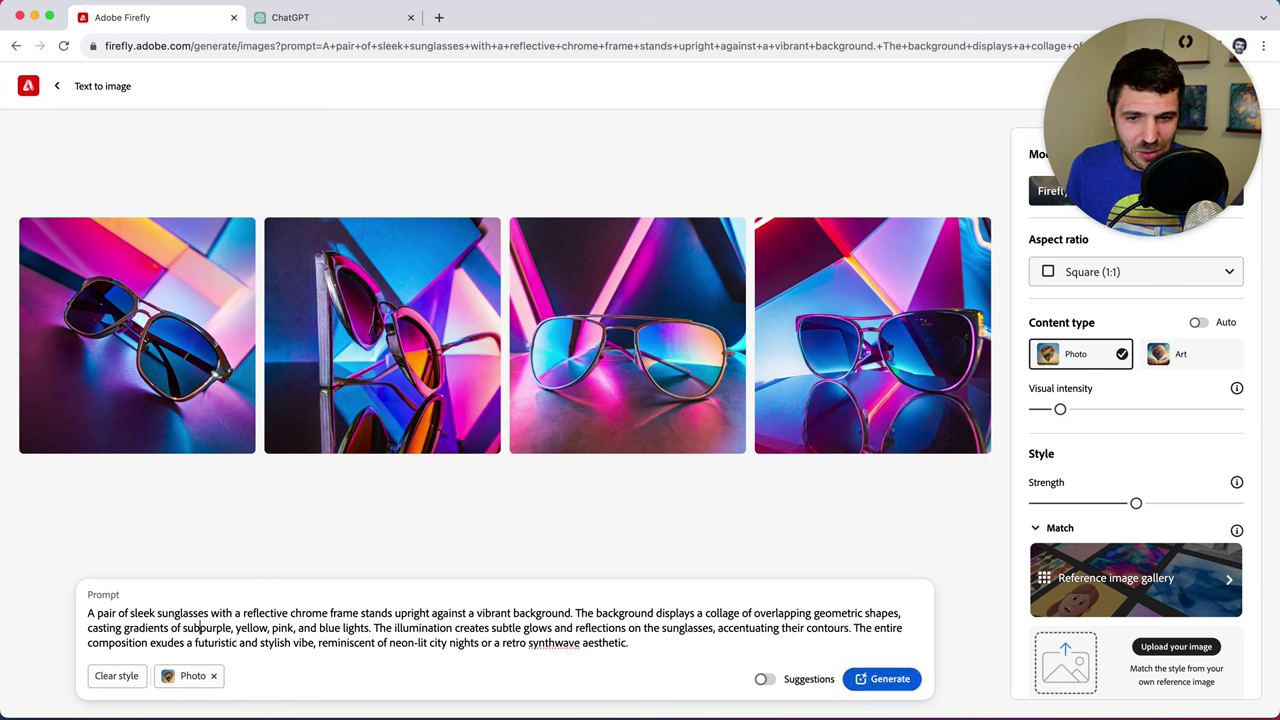
text( colors of)
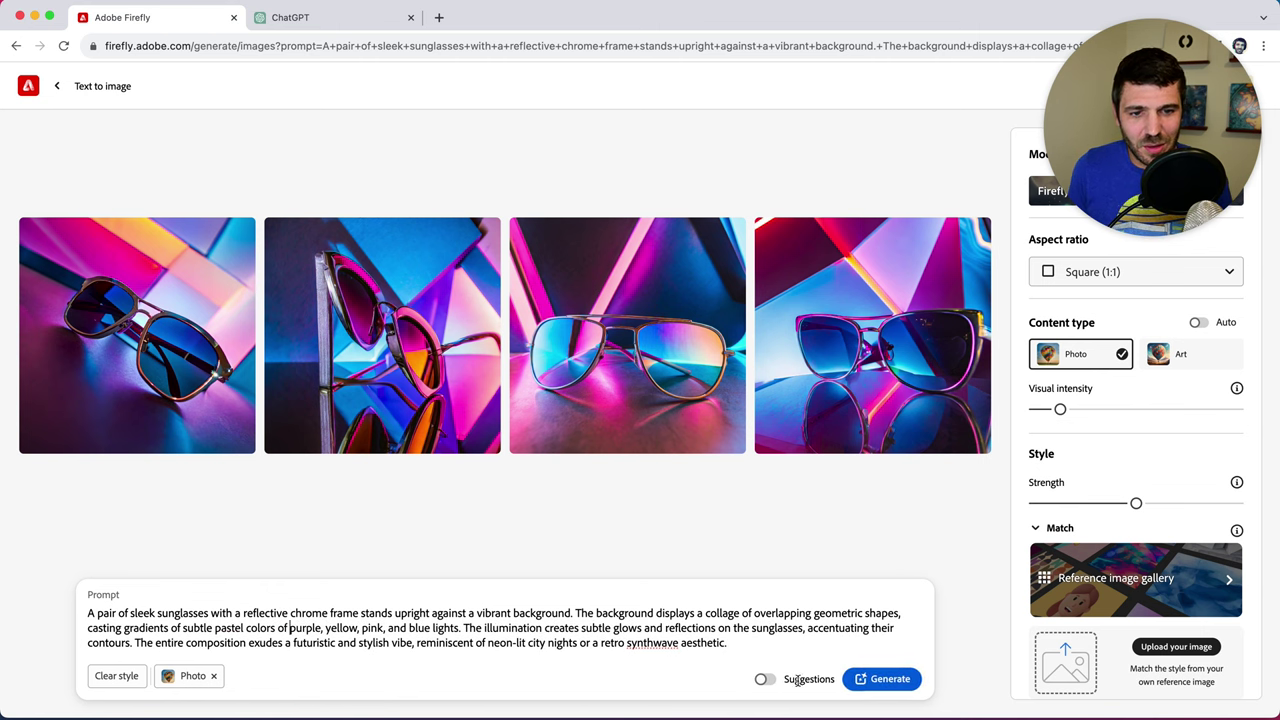
click(876, 679)
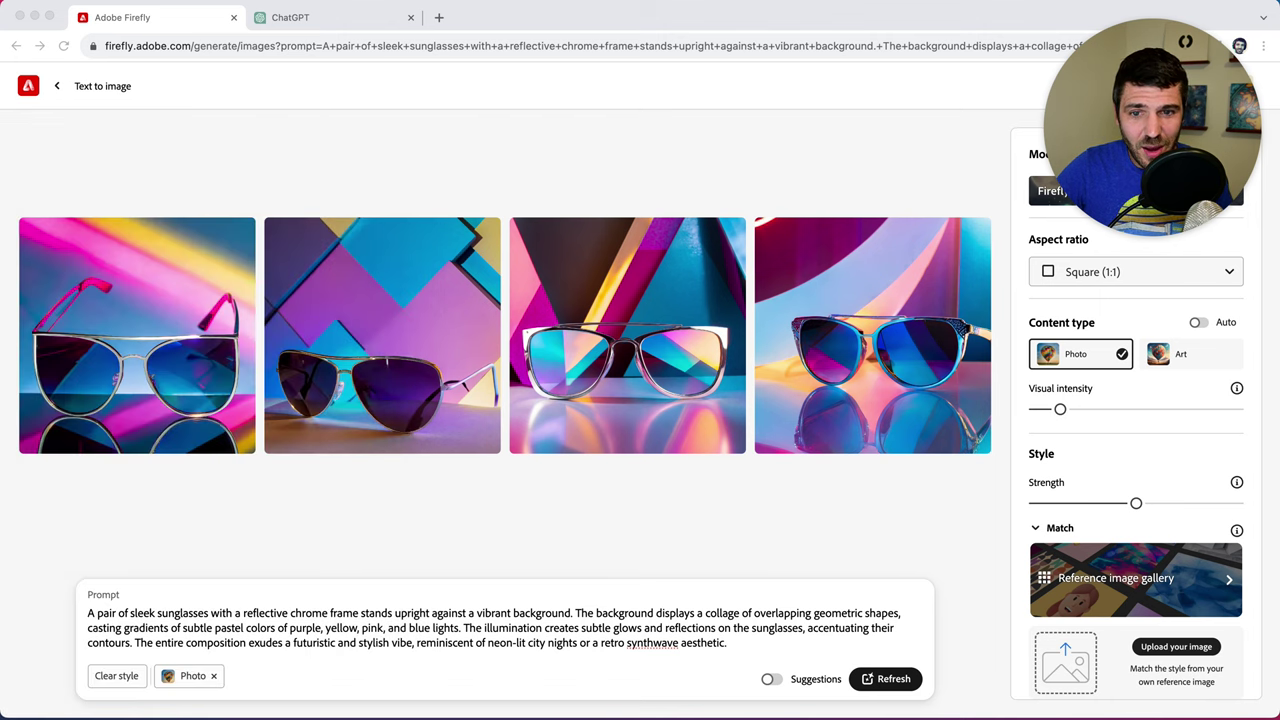
click(187, 618)
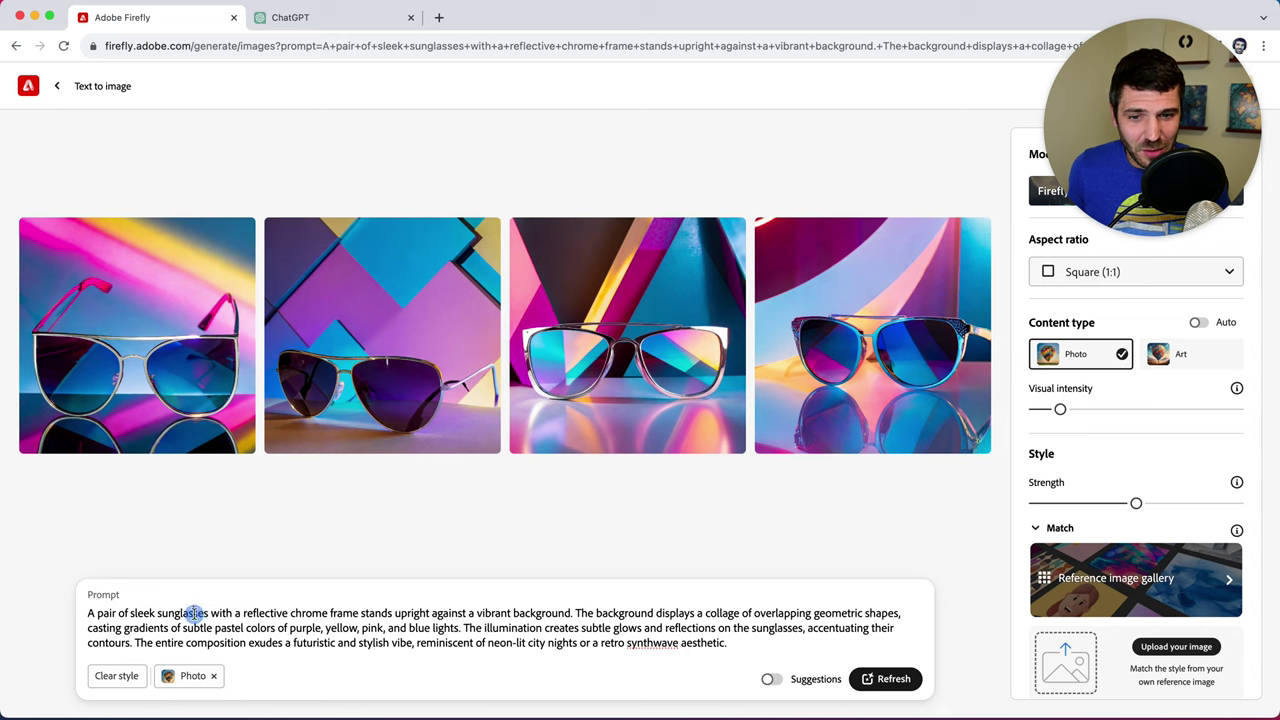
Change 'sunglasses' to 'shoes' in the prompt and generate shoe images
double_click(195, 613)
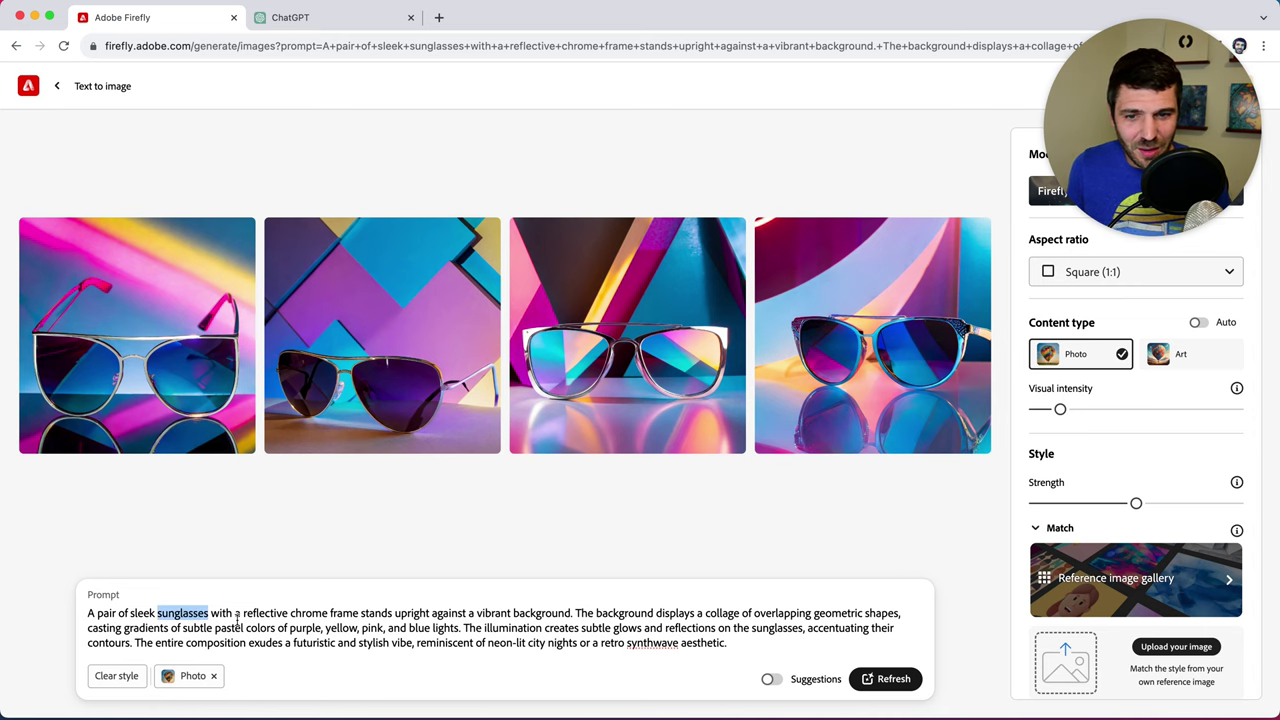
text(shoes)
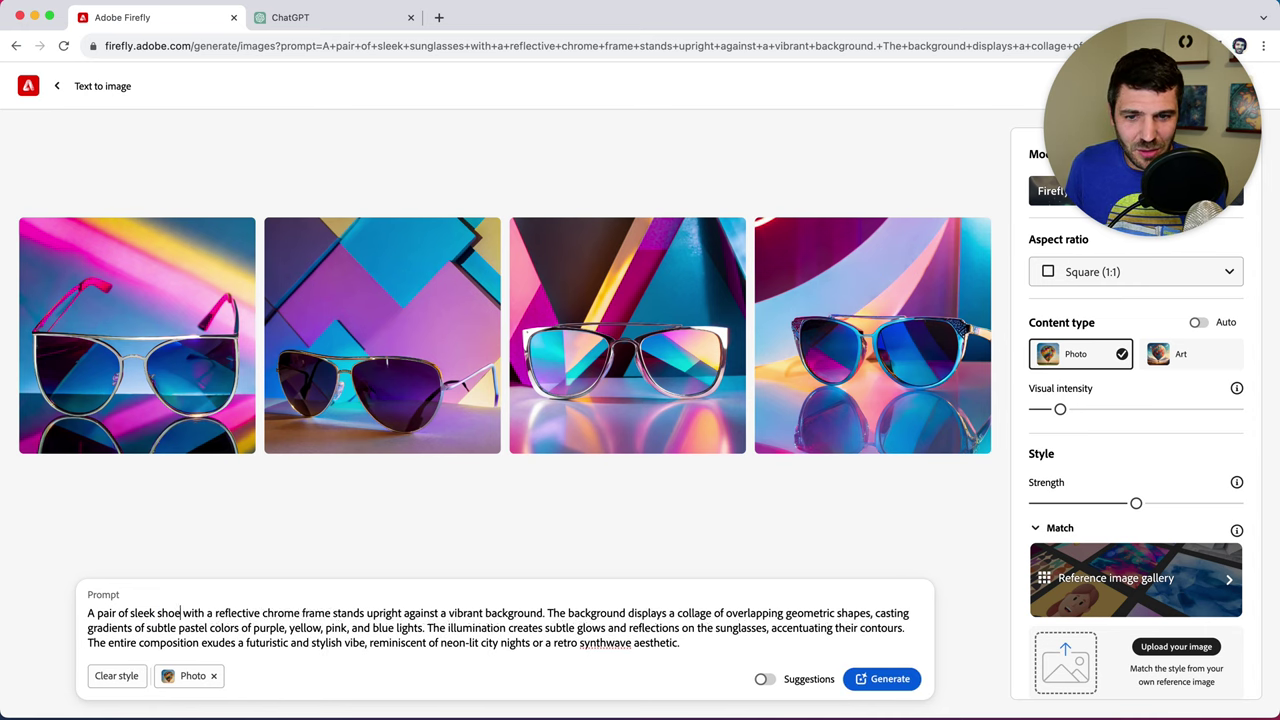
key(Return)
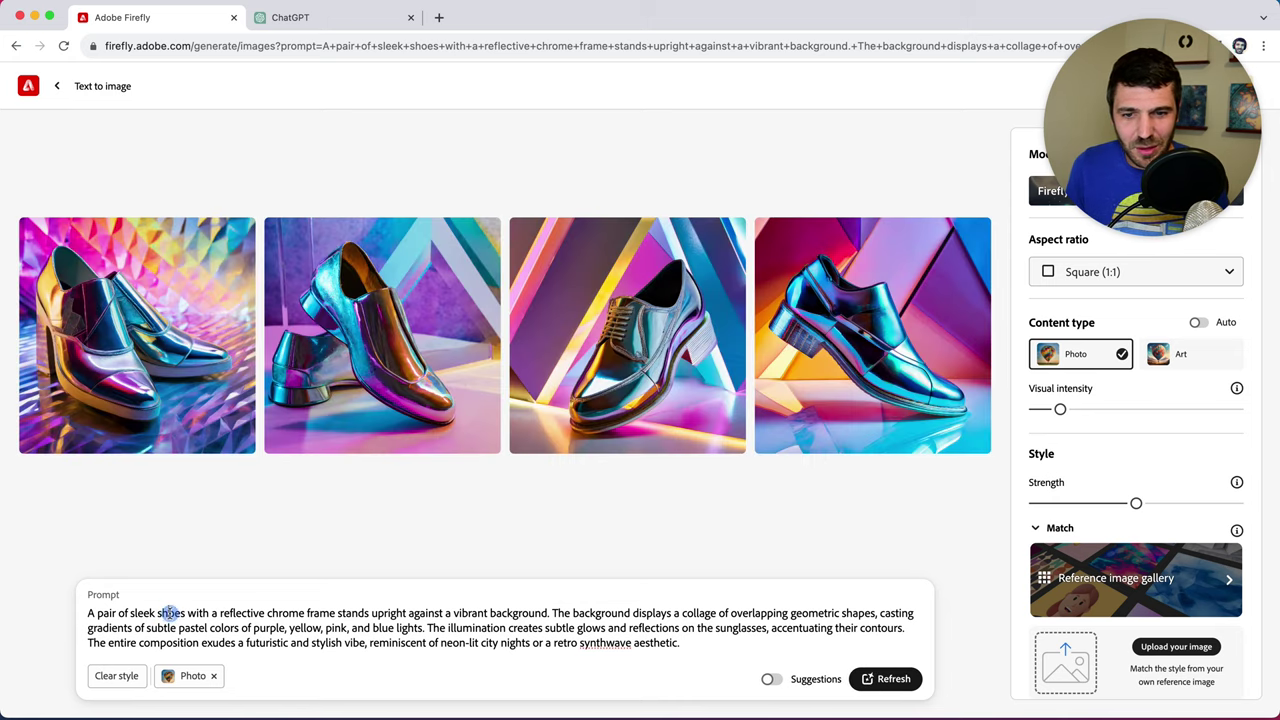
Change 'shoes' to 'sneakers' in the prompt and generate sneaker images
double_click(168, 613)
text(sneakers)
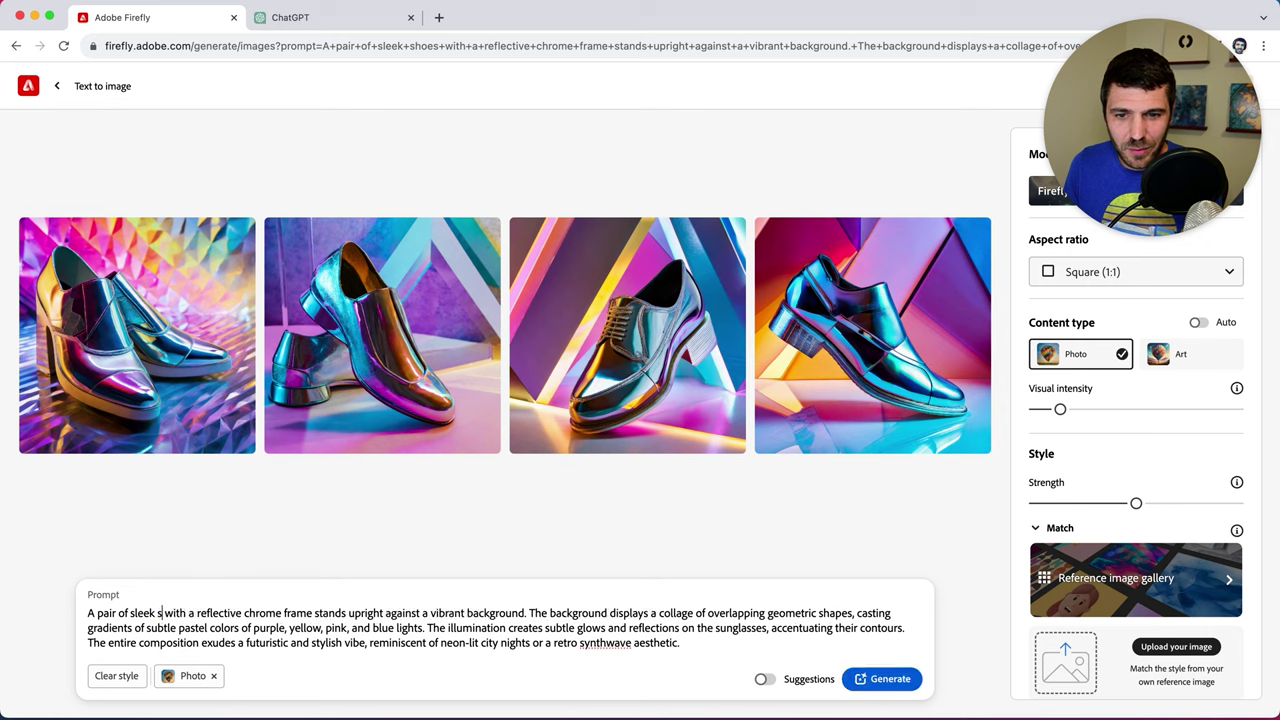
key(Return)
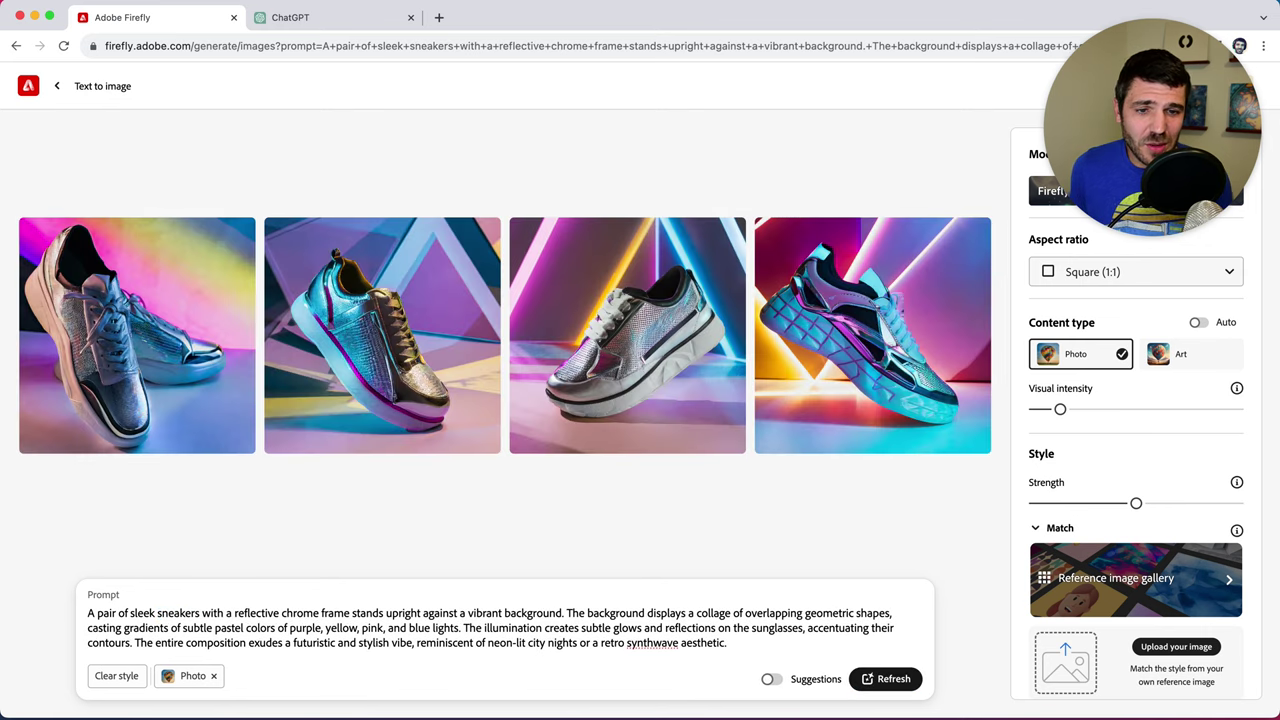